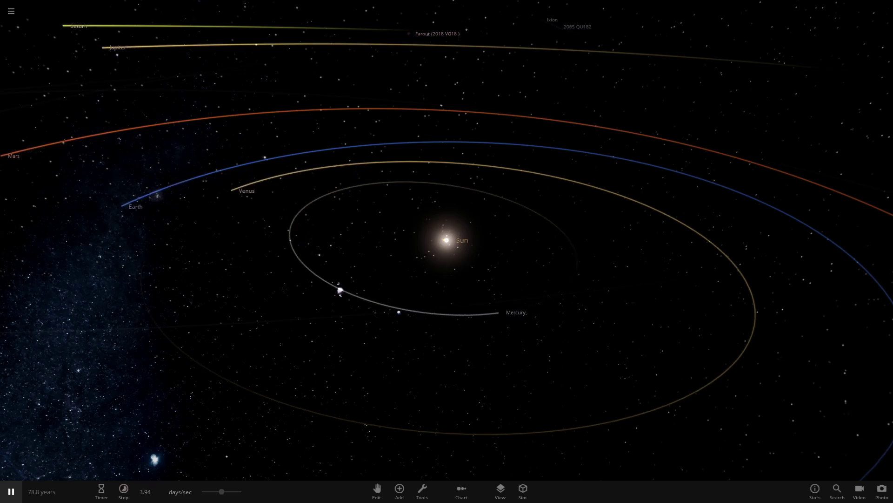
Open the list of saved simulations in My Sims and close it without loading one.
{"action": "scroll", "coordinate": [447, 240], "scroll_direction": "down", "scroll_amount": 3}
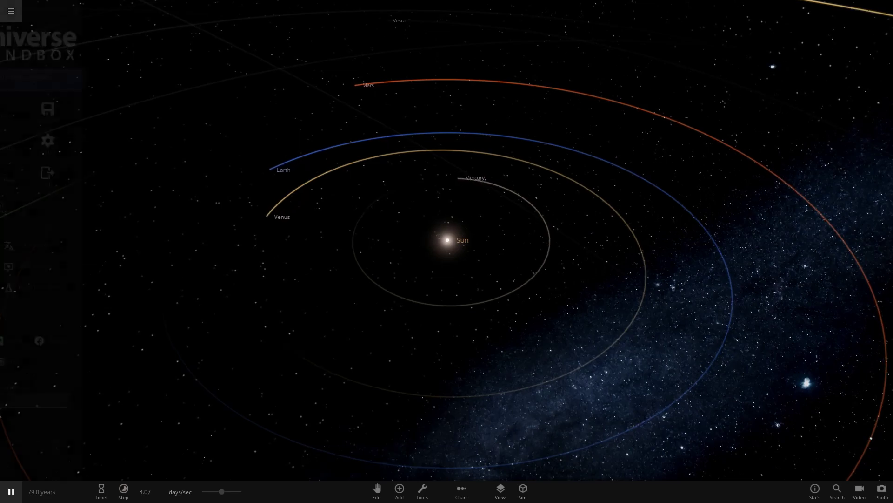
{"action": "left_click", "coordinate": [11, 11]}
{"action": "left_click", "coordinate": [52, 143]}
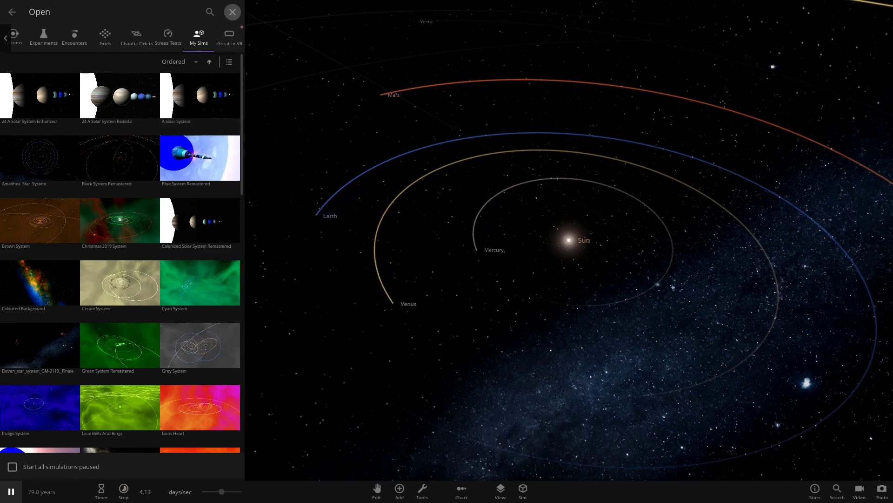
{"action": "left_click", "coordinate": [233, 12]}
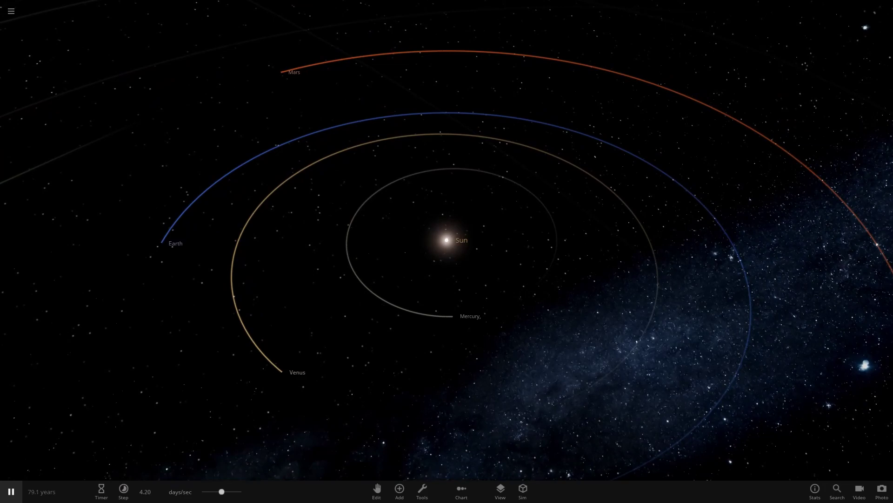
Slow the simulation speed to about 17.6 hours/sec.
{"action": "left_click_drag", "start_coordinate": [222, 491], "coordinate": [210, 492]}
{"action": "right_click_drag", "start_coordinate": [372, 325], "coordinate": [374, 274]}
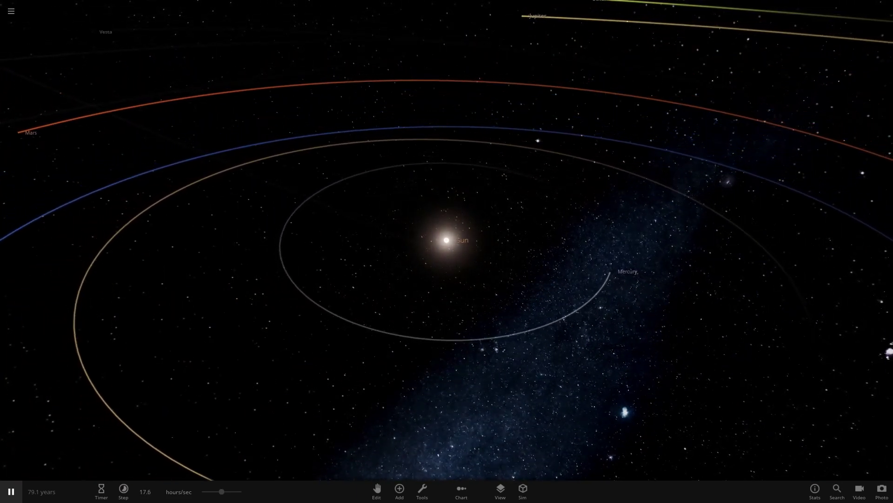
Select the Sun at close range and open its appearance properties.
{"action": "scroll", "coordinate": [447, 240], "scroll_direction": "up", "scroll_amount": 6}
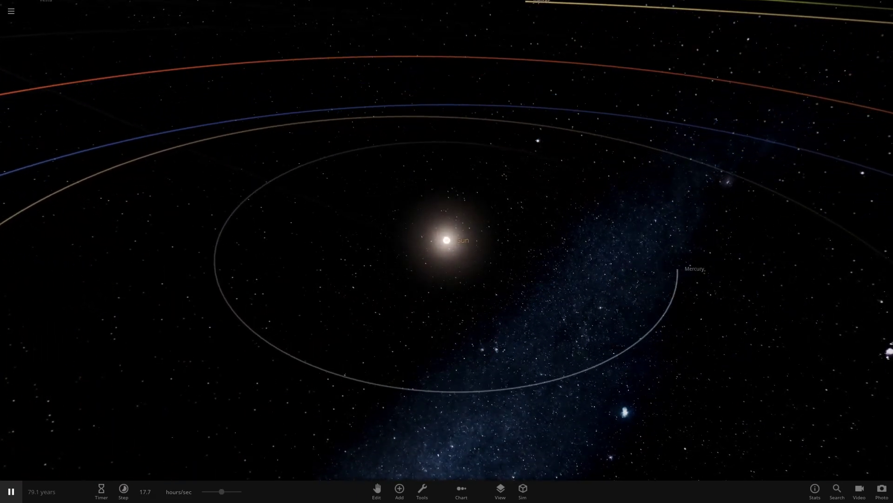
{"action": "scroll", "coordinate": [447, 240], "scroll_direction": "up", "scroll_amount": 3}
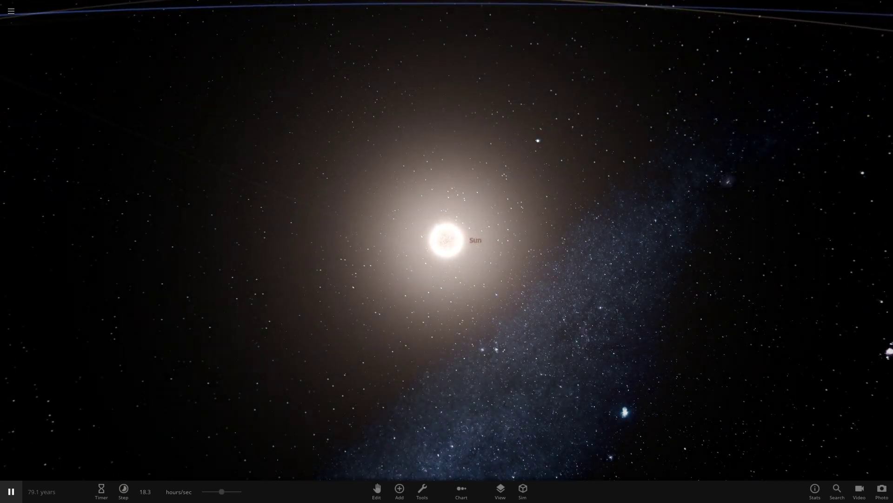
{"action": "left_click", "coordinate": [447, 240]}
{"action": "left_click_drag", "start_coordinate": [447, 240], "coordinate": [421, 177]}
{"action": "left_click", "coordinate": [859, 414]}
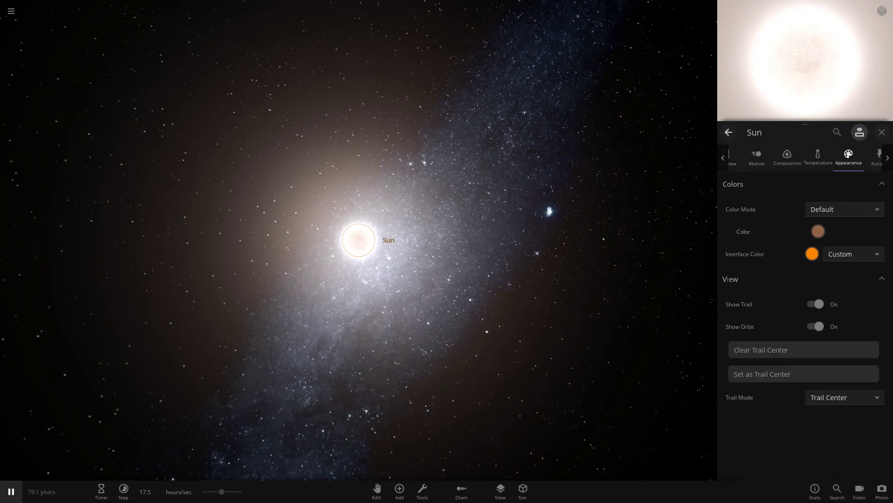
Try the Default interface color on the Sun and switch it back to Custom.
{"action": "left_click", "coordinate": [854, 234]}
{"action": "left_click", "coordinate": [854, 254]}
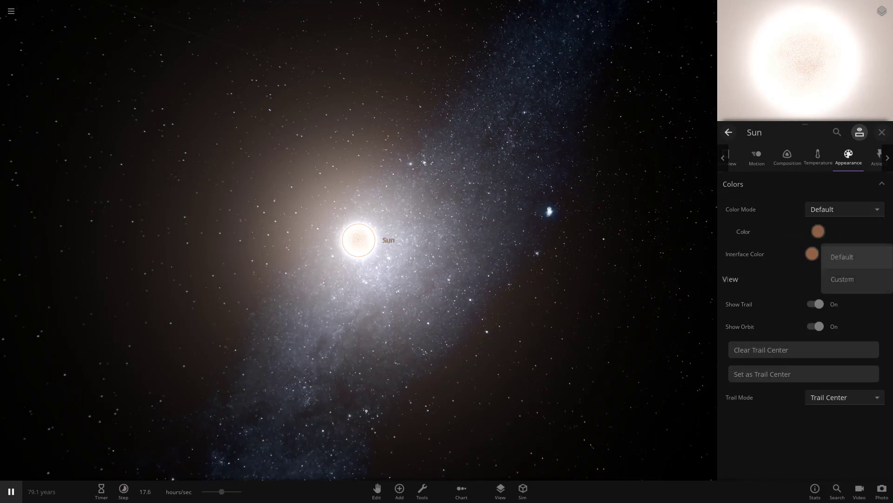
{"action": "left_click", "coordinate": [854, 280]}
Turn Glows off and back on in the graphics settings to compare the Sun's look, and close both the settings and the Sun's properties.
{"action": "scroll", "coordinate": [359, 240], "scroll_direction": "up", "scroll_amount": 5}
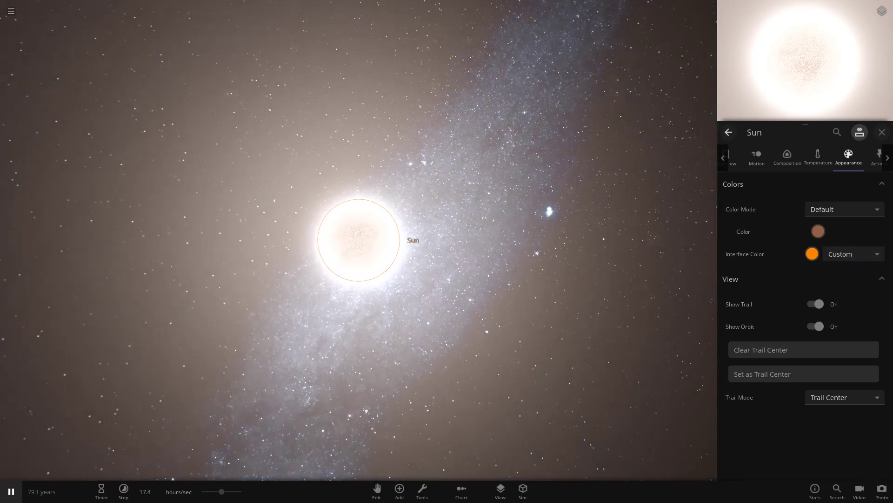
{"action": "scroll", "coordinate": [359, 240], "scroll_direction": "down", "scroll_amount": 4}
{"action": "right_click_drag", "start_coordinate": [465, 261], "coordinate": [326, 232]}
{"action": "scroll", "coordinate": [359, 240], "scroll_direction": "down", "scroll_amount": 10}
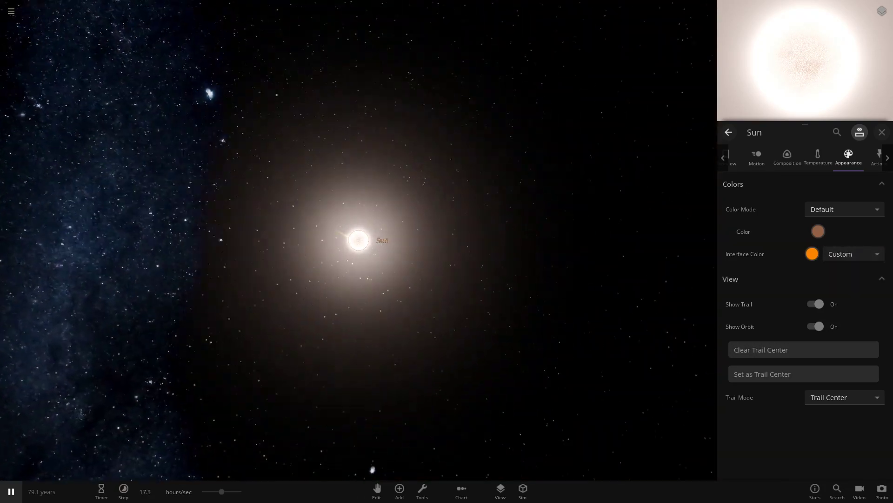
{"action": "scroll", "coordinate": [358, 240], "scroll_direction": "up", "scroll_amount": 1}
{"action": "left_click", "coordinate": [11, 11]}
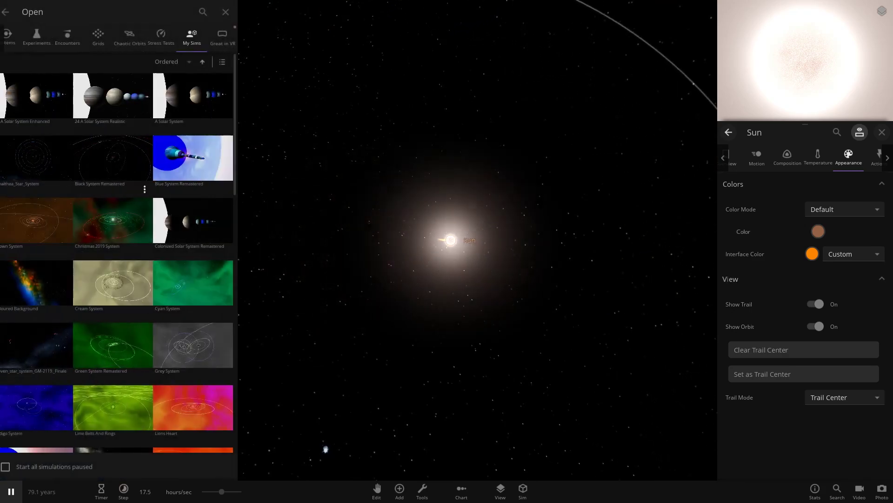
{"action": "left_click", "coordinate": [11, 11]}
{"action": "left_click", "coordinate": [116, 140]}
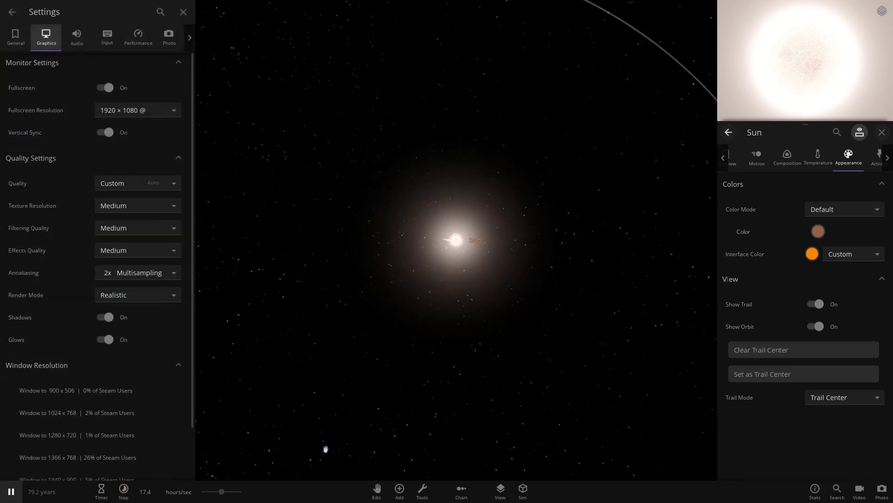
{"action": "left_click", "coordinate": [105, 339]}
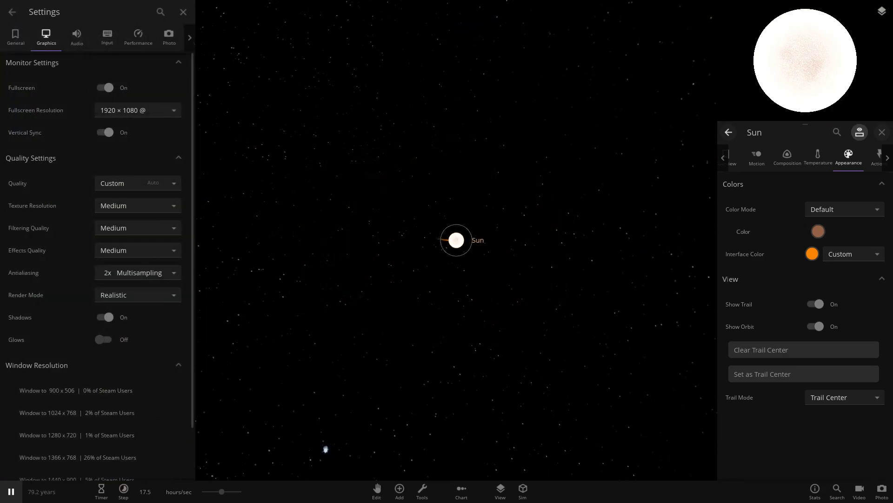
{"action": "left_click", "coordinate": [104, 339]}
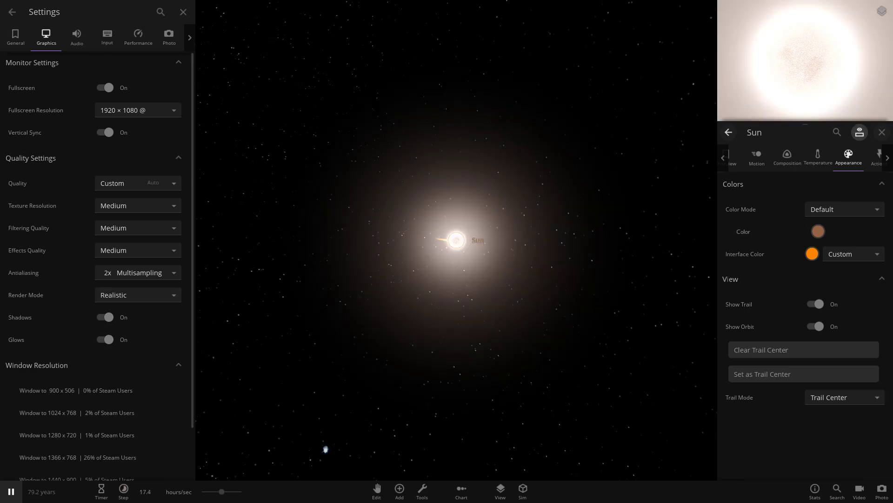
{"action": "left_click", "coordinate": [183, 12]}
{"action": "left_click", "coordinate": [883, 132]}
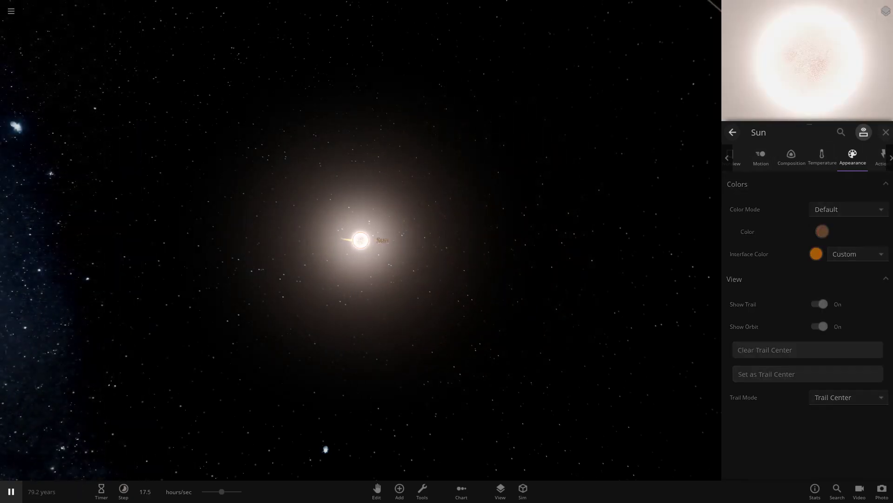
{"action": "scroll", "coordinate": [484, 254], "scroll_direction": "down", "scroll_amount": 6}
{"action": "right_click_drag", "start_coordinate": [484, 254], "coordinate": [447, 241]}
{"action": "left_click", "coordinate": [447, 241]}
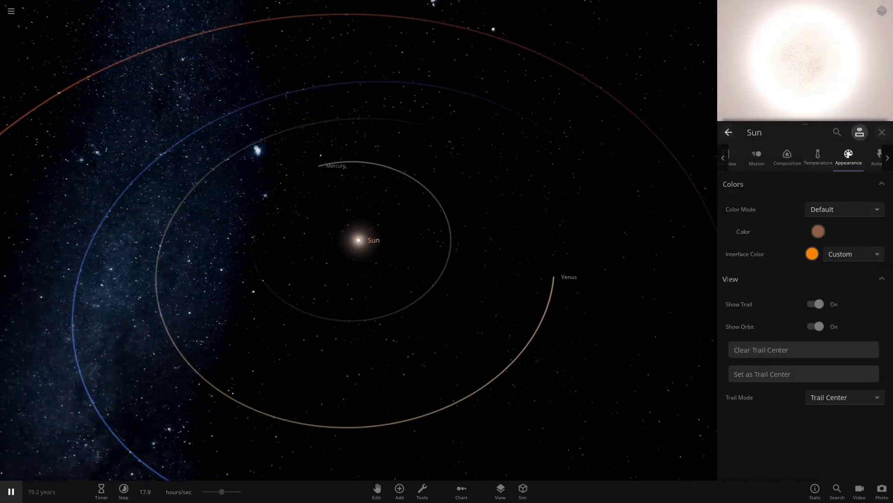
{"action": "left_click", "coordinate": [882, 132]}
Pause the simulation and open Mercury's appearance properties with the planet in close view.
{"action": "scroll", "coordinate": [466, 251], "scroll_direction": "up", "scroll_amount": 3}
{"action": "right_click_drag", "start_coordinate": [465, 251], "coordinate": [380, 206]}
{"action": "left_click", "coordinate": [422, 154]}
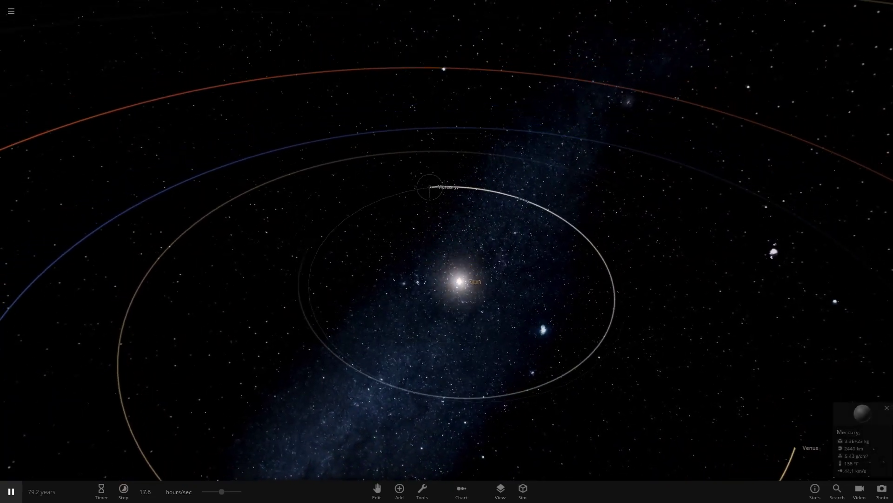
{"action": "key", "text": "space"}
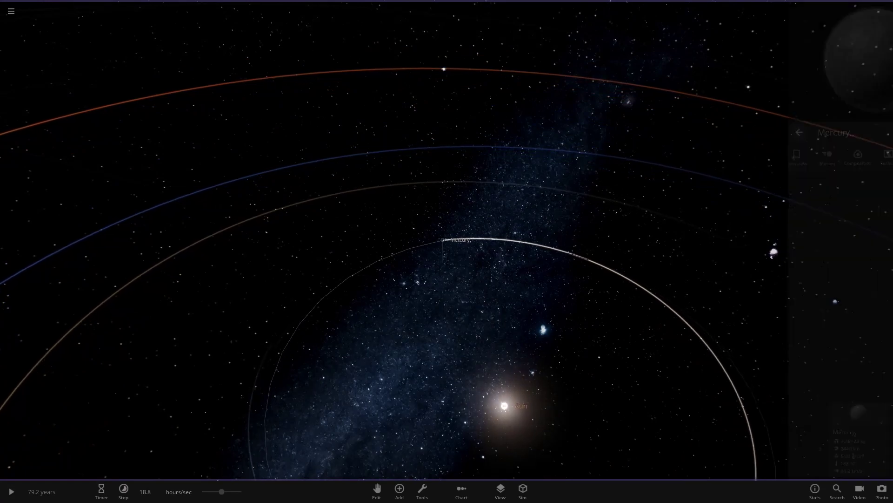
{"action": "left_click", "coordinate": [859, 413]}
{"action": "scroll", "coordinate": [359, 240], "scroll_direction": "up", "scroll_amount": 10}
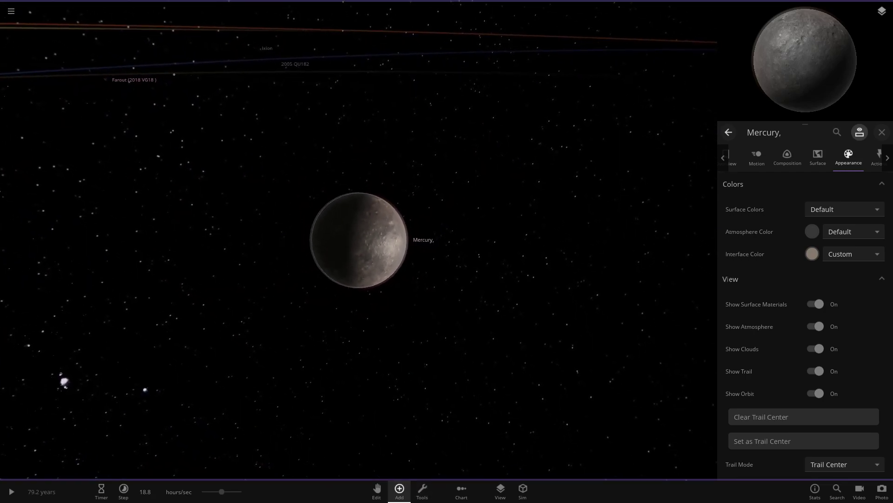
Examine Mercury up close and open its interface color picker without changing the color.
{"action": "left_click", "coordinate": [400, 490]}
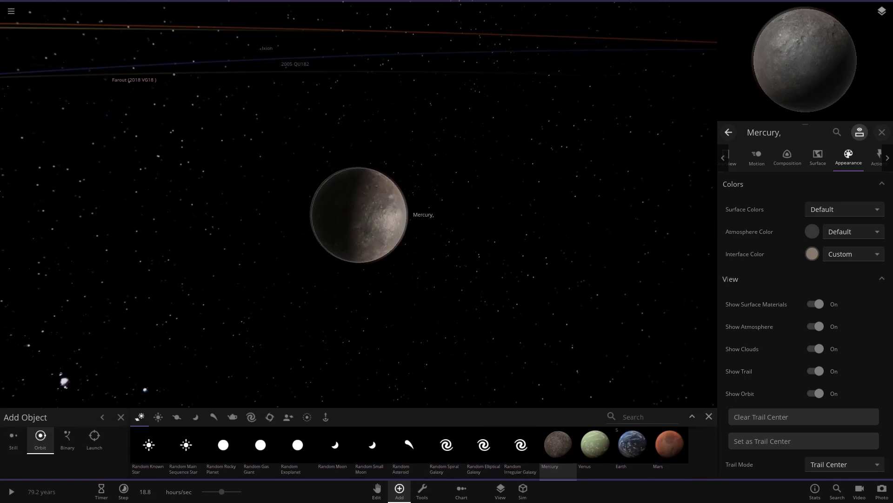
{"action": "left_click", "coordinate": [710, 416]}
{"action": "right_click_drag", "start_coordinate": [465, 279], "coordinate": [354, 275]}
{"action": "scroll", "coordinate": [535, 233], "scroll_direction": "up", "scroll_amount": 8}
{"action": "scroll", "coordinate": [512, 275], "scroll_direction": "down", "scroll_amount": 5}
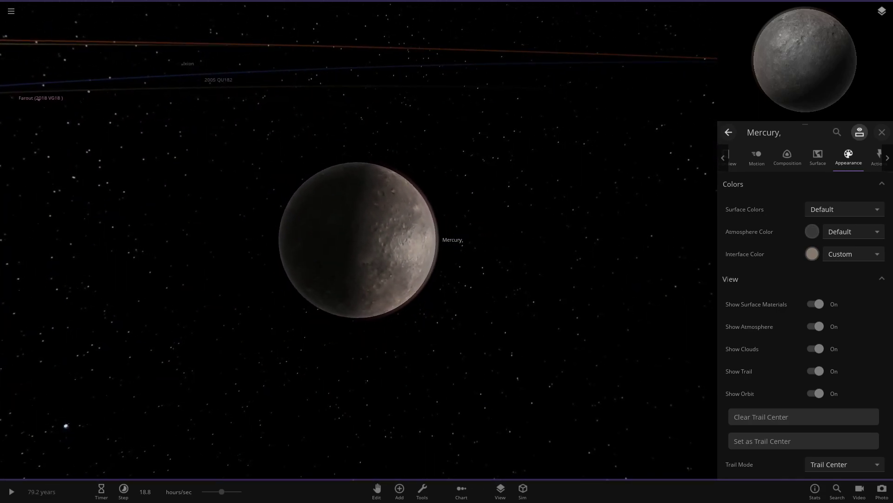
{"action": "left_click", "coordinate": [812, 253]}
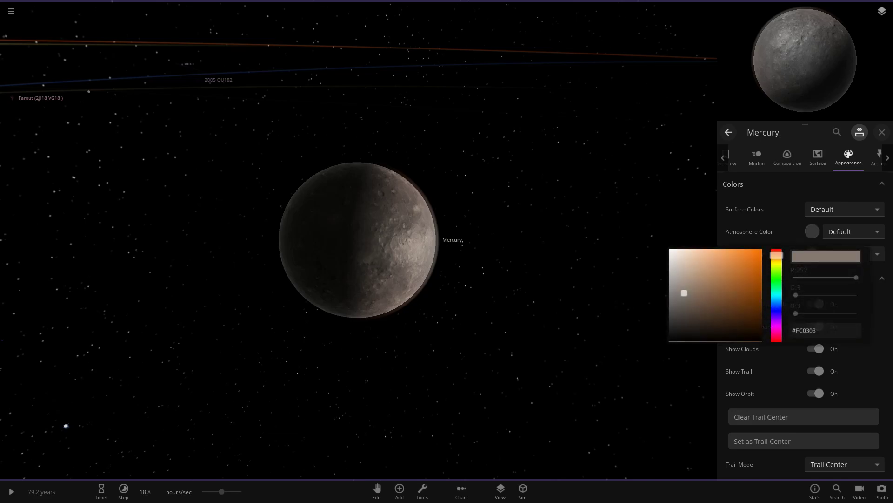
{"action": "scroll", "coordinate": [358, 240], "scroll_direction": "down", "scroll_amount": 4}
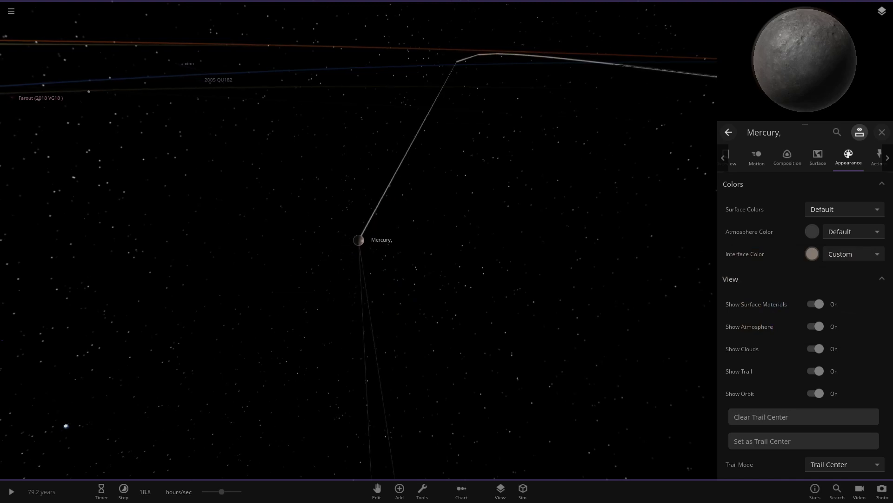
Focus on Venus and examine the planet up close with its appearance properties shown.
{"action": "scroll", "coordinate": [358, 240], "scroll_direction": "down", "scroll_amount": 8}
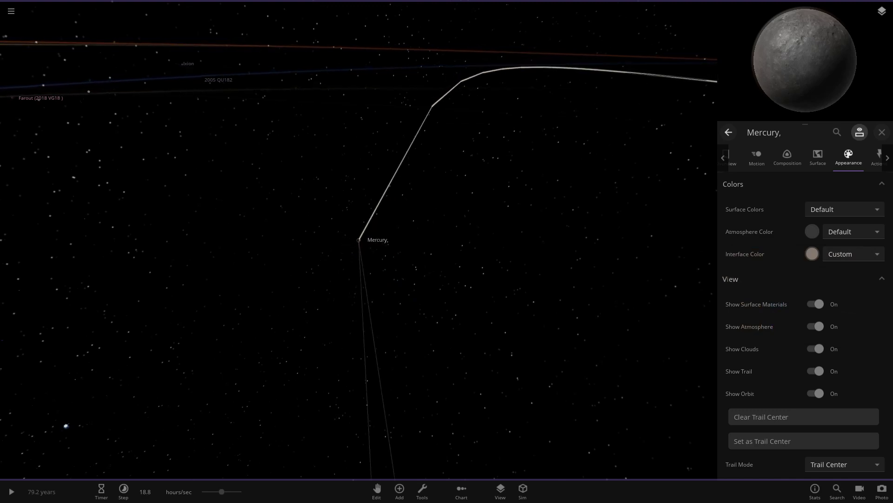
{"action": "right_click_drag", "start_coordinate": [358, 240], "coordinate": [410, 226]}
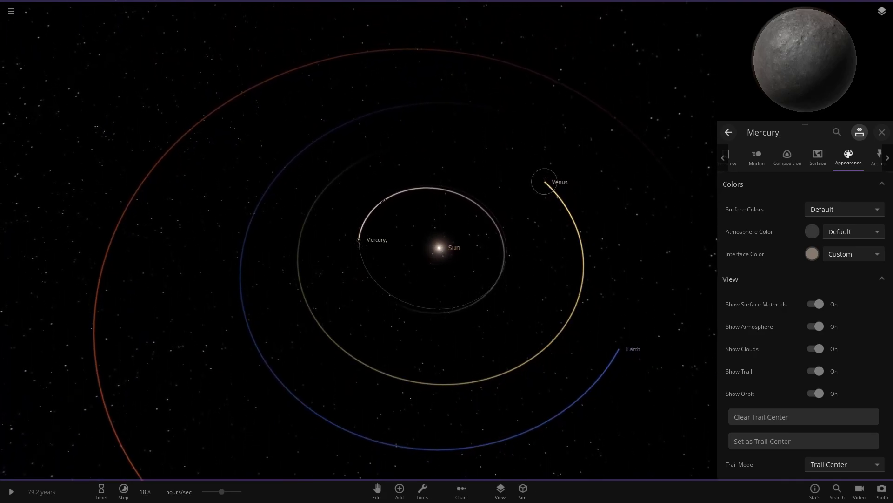
{"action": "double_click", "coordinate": [544, 182]}
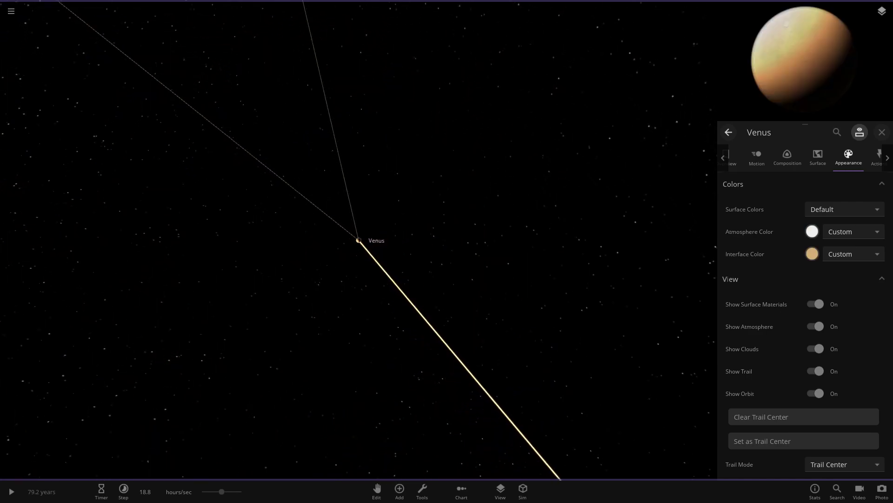
{"action": "scroll", "coordinate": [359, 240], "scroll_direction": "down", "scroll_amount": 5}
{"action": "left_click_drag", "start_coordinate": [418, 240], "coordinate": [279, 251]}
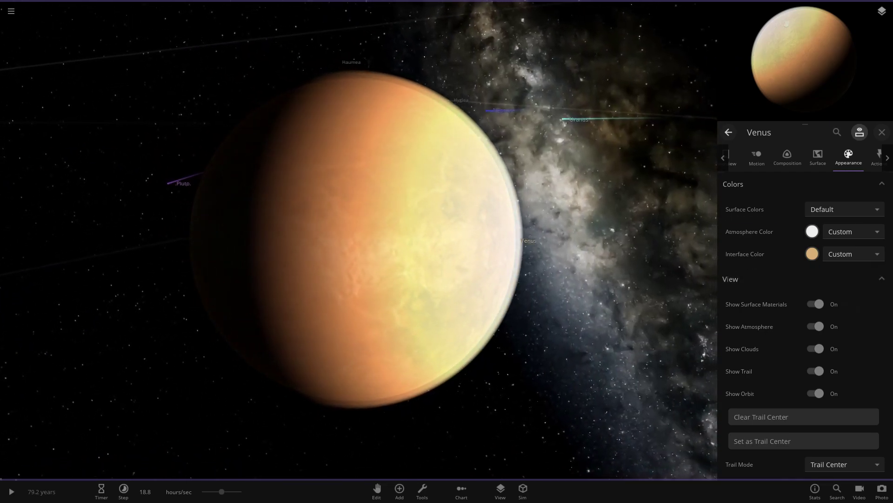
Open Venus's atmosphere color picker and close it without changing the color.
{"action": "left_click", "coordinate": [813, 231]}
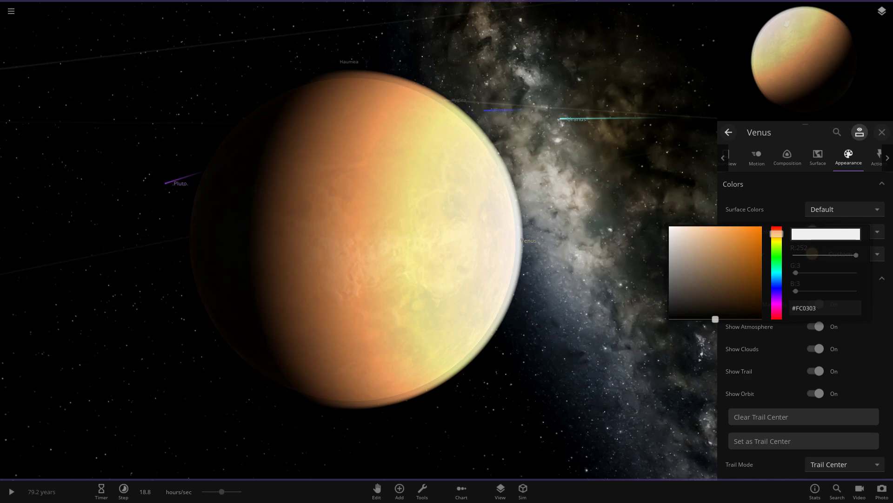
{"action": "left_click", "coordinate": [581, 260]}
{"action": "right_click_drag", "start_coordinate": [558, 251], "coordinate": [542, 277]}
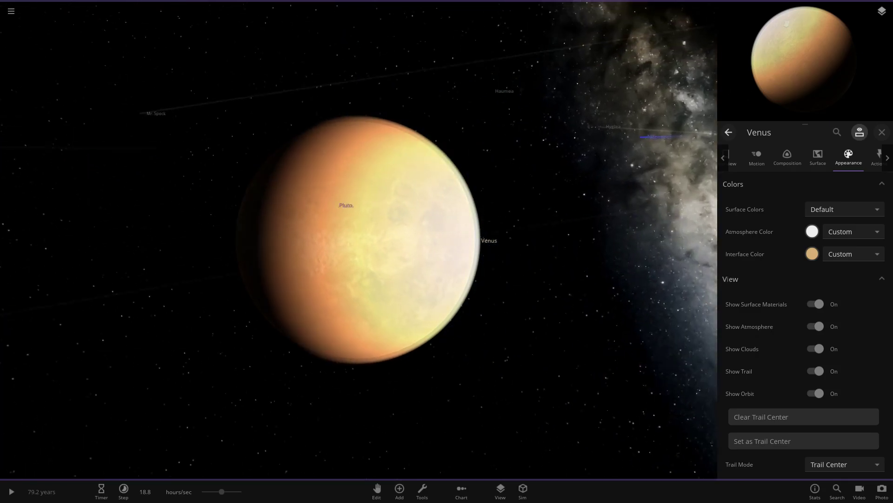
Select Earth and examine its surface and atmosphere up close from several sides.
{"action": "scroll", "coordinate": [358, 240], "scroll_direction": "down", "scroll_amount": 10}
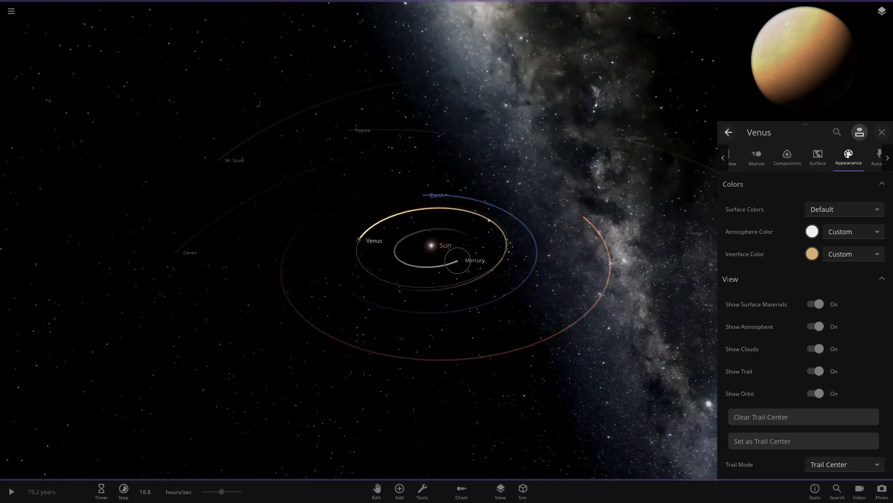
{"action": "left_click", "coordinate": [419, 183]}
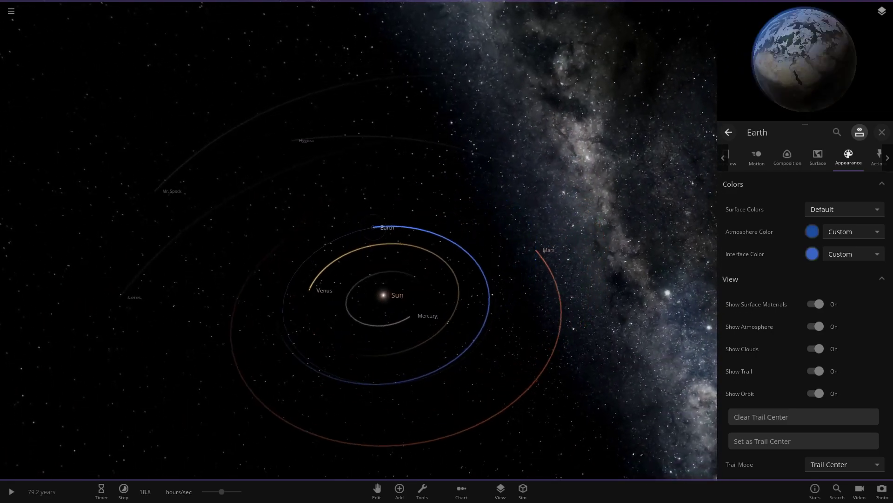
{"action": "scroll", "coordinate": [358, 240], "scroll_direction": "up", "scroll_amount": 10}
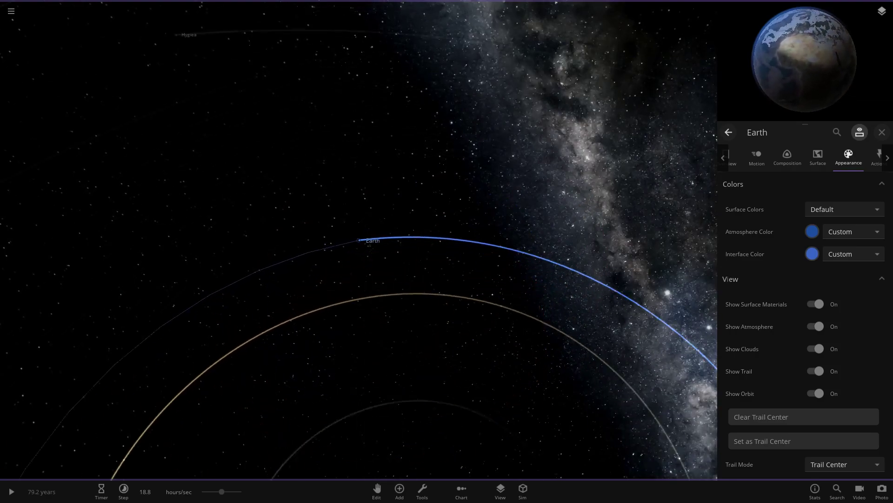
{"action": "scroll", "coordinate": [358, 241], "scroll_direction": "up", "scroll_amount": 8}
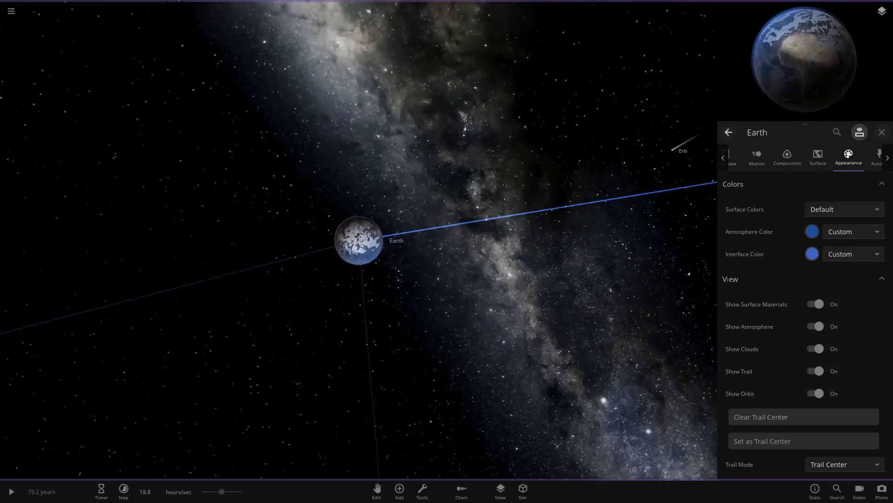
{"action": "scroll", "coordinate": [358, 240], "scroll_direction": "up", "scroll_amount": 8}
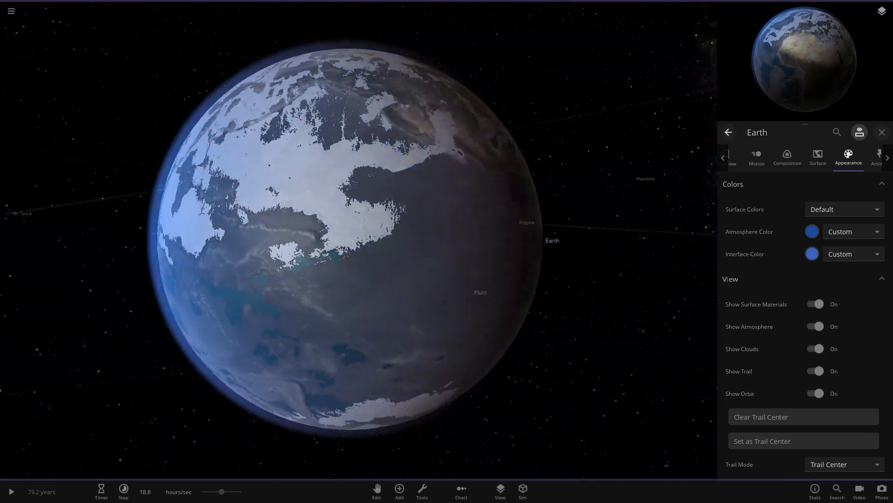
{"action": "right_click_drag", "start_coordinate": [359, 240], "coordinate": [512, 240]}
{"action": "scroll", "coordinate": [359, 240], "scroll_direction": "down", "scroll_amount": 10}
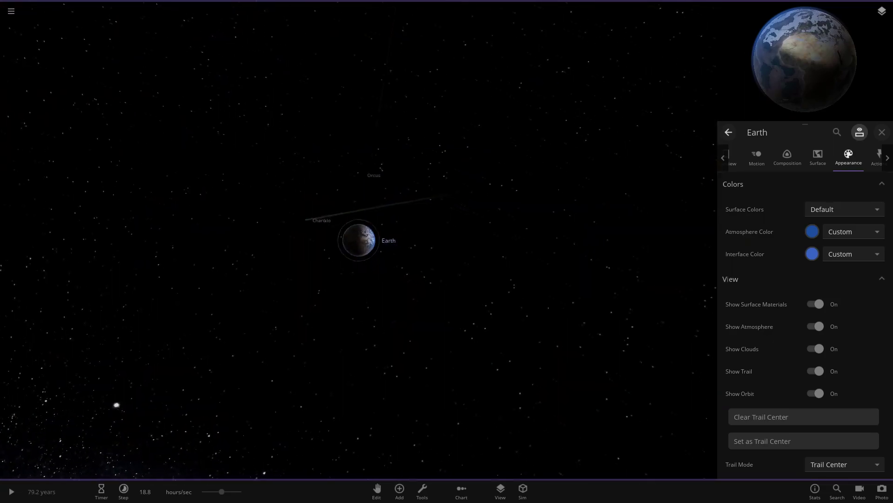
Select Mars and examine the planet's surface and atmosphere up close with its appearance properties shown.
{"action": "right_click_drag", "start_coordinate": [358, 240], "coordinate": [364, 300]}
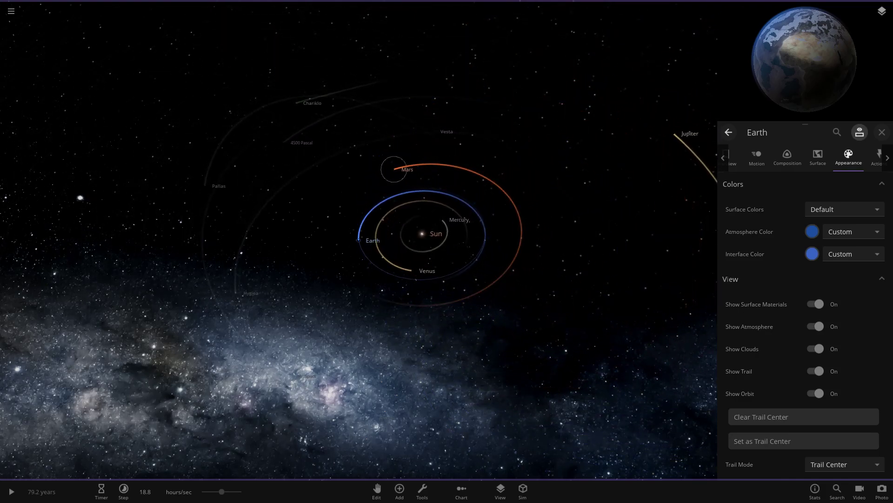
{"action": "left_click", "coordinate": [393, 169]}
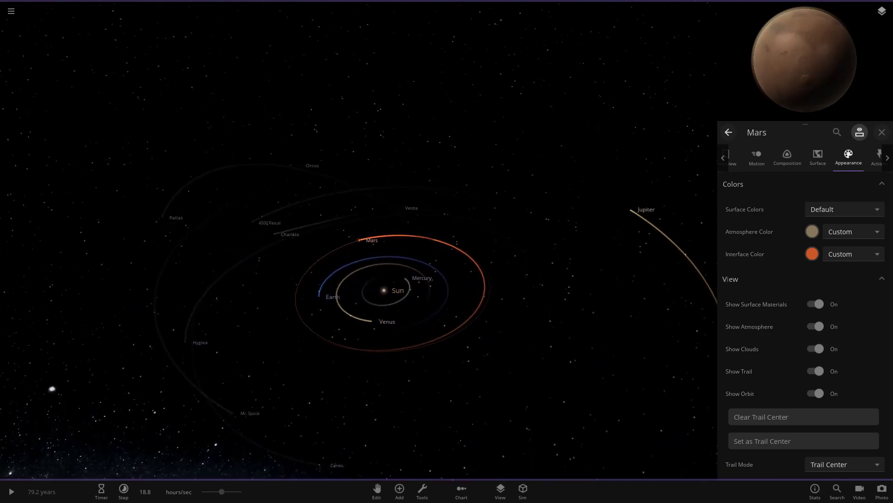
{"action": "left_click", "coordinate": [399, 488]}
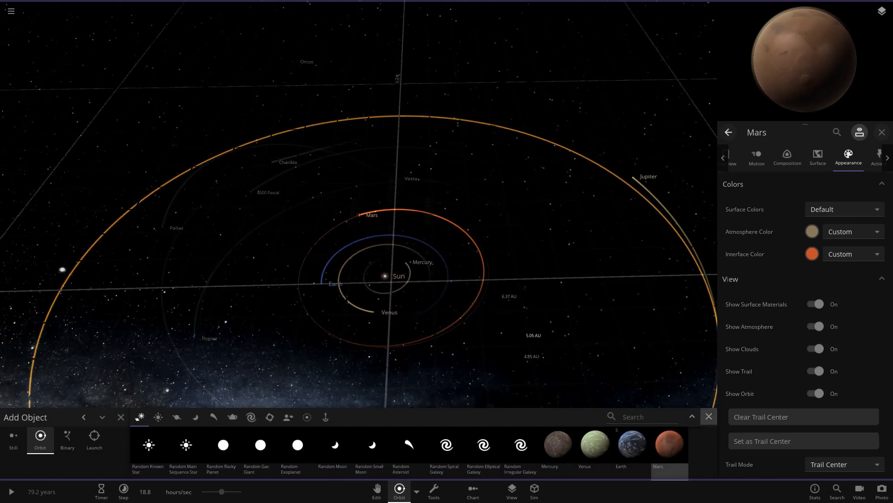
{"action": "left_click", "coordinate": [709, 416]}
{"action": "scroll", "coordinate": [359, 240], "scroll_direction": "up", "scroll_amount": 3}
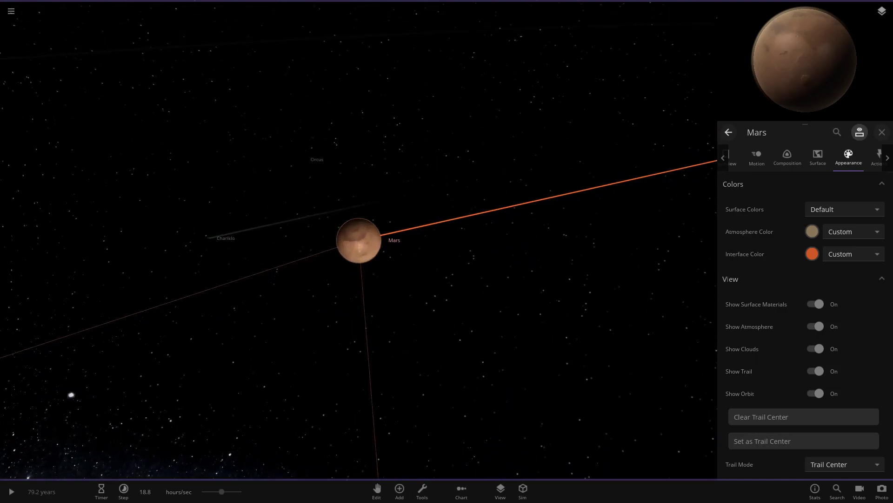
{"action": "scroll", "coordinate": [354, 240], "scroll_direction": "up", "scroll_amount": 4}
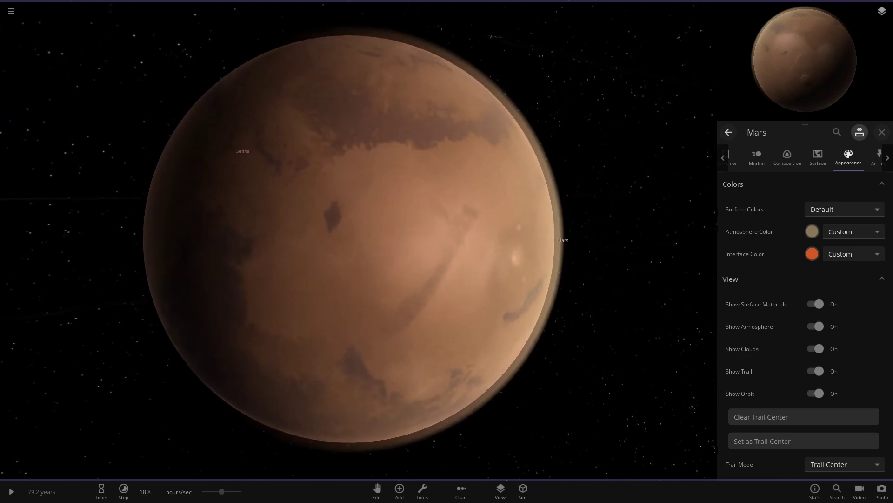
Open Mars's atmosphere color picker, close it without changing the color, and view the planet from another side.
{"action": "left_click", "coordinate": [812, 232]}
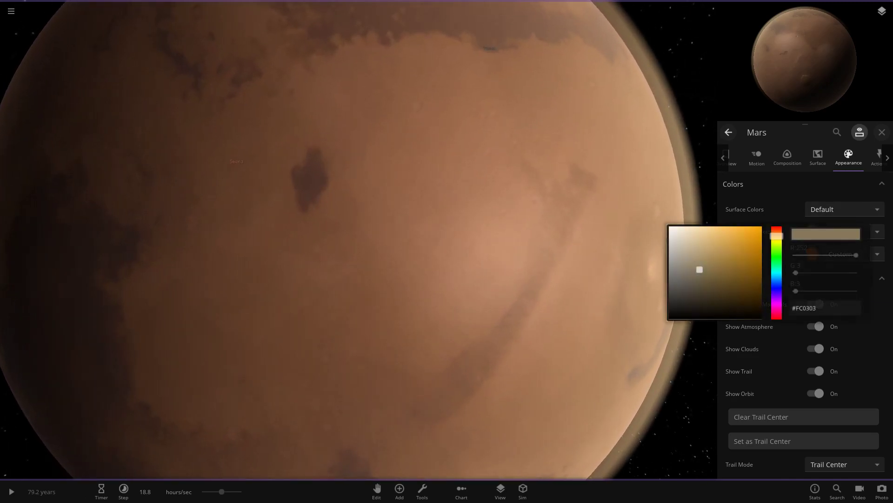
{"action": "scroll", "coordinate": [354, 240], "scroll_direction": "down", "scroll_amount": 5}
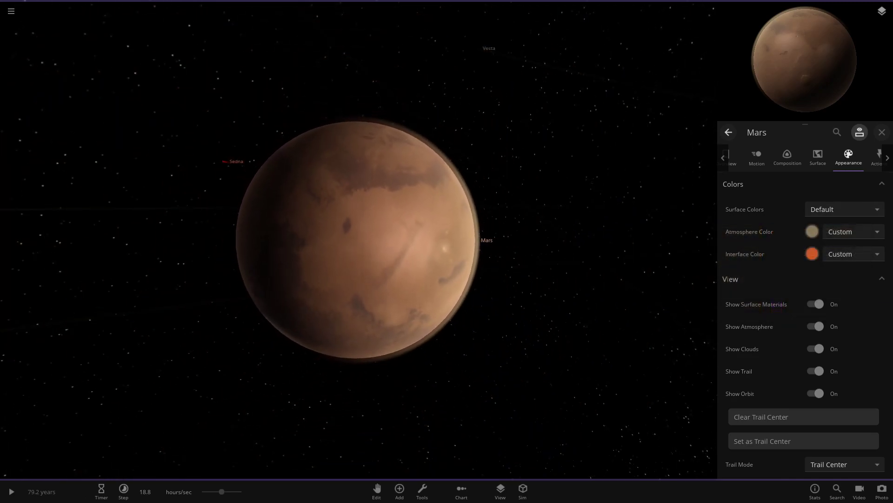
{"action": "left_click_drag", "start_coordinate": [441, 246], "coordinate": [251, 243]}
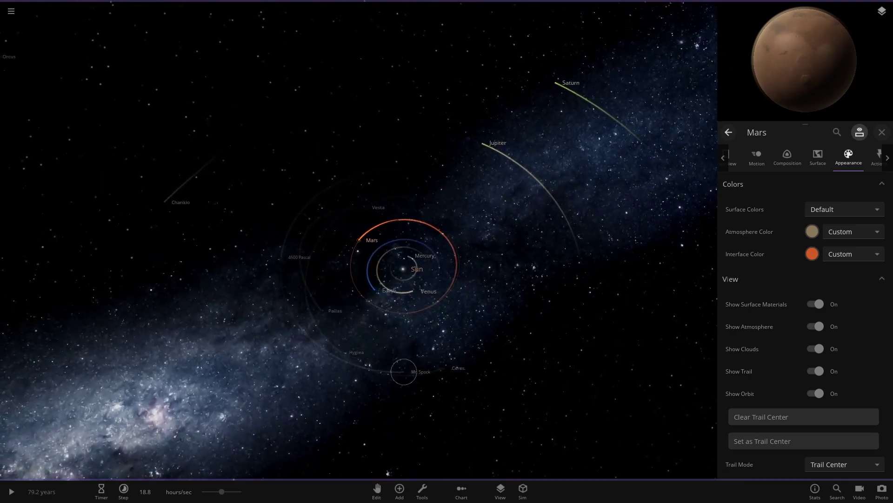
Select the asteroid Mr. Spock and check its interface color without changing it.
{"action": "left_click", "coordinate": [404, 371]}
{"action": "left_click", "coordinate": [812, 209]}
{"action": "key", "text": "Escape"}
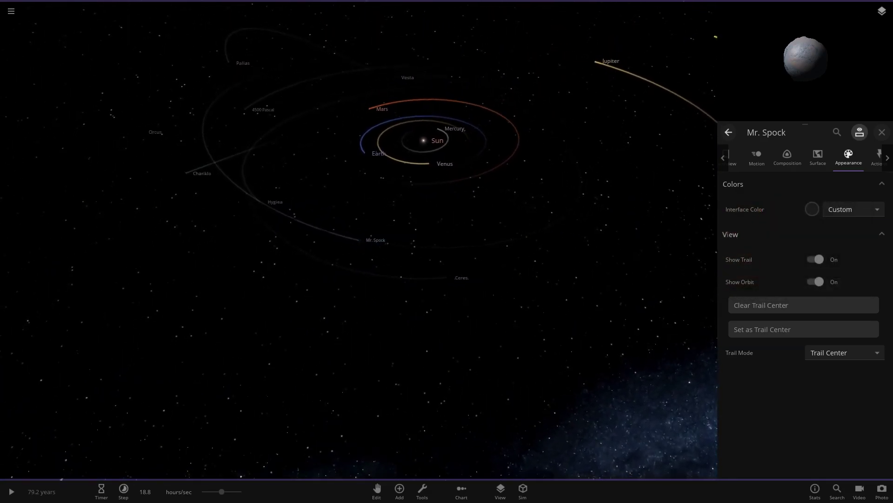
Select Ceres and open its interface color picker without changing the color.
{"action": "scroll", "coordinate": [359, 240], "scroll_direction": "down", "scroll_amount": 4}
{"action": "left_click", "coordinate": [393, 255]}
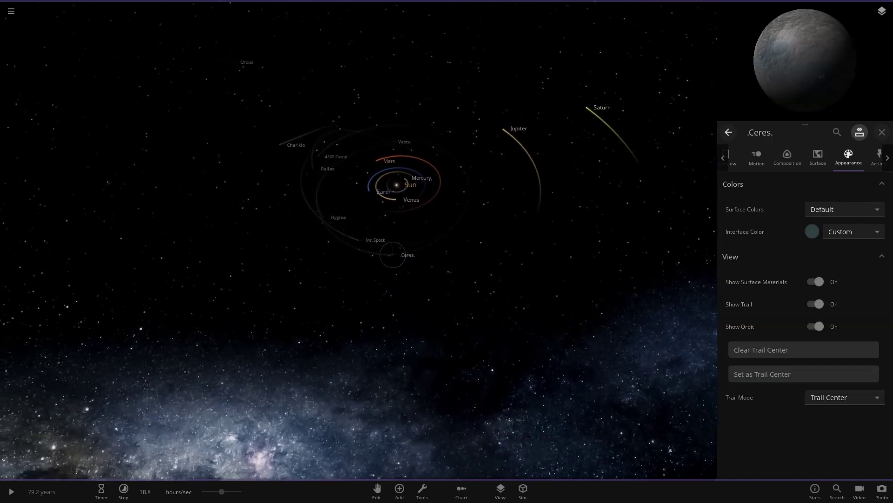
{"action": "left_click", "coordinate": [813, 232]}
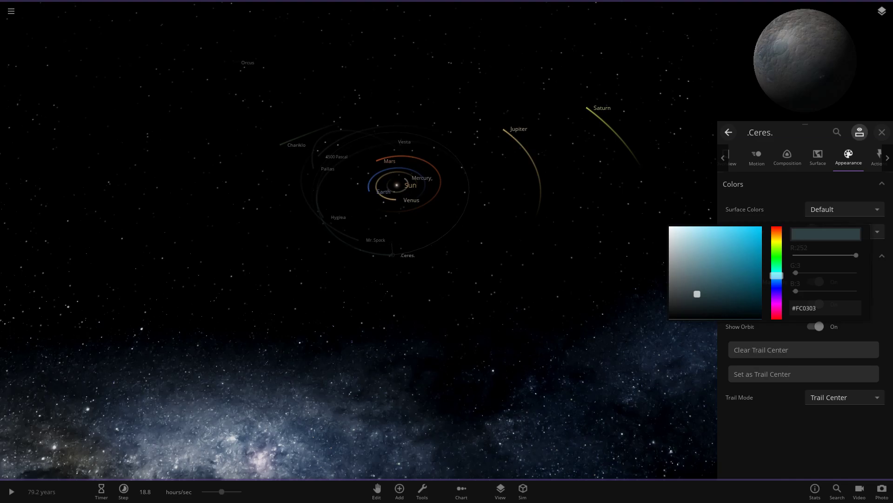
{"action": "scroll", "coordinate": [358, 240], "scroll_direction": "up", "scroll_amount": 4}
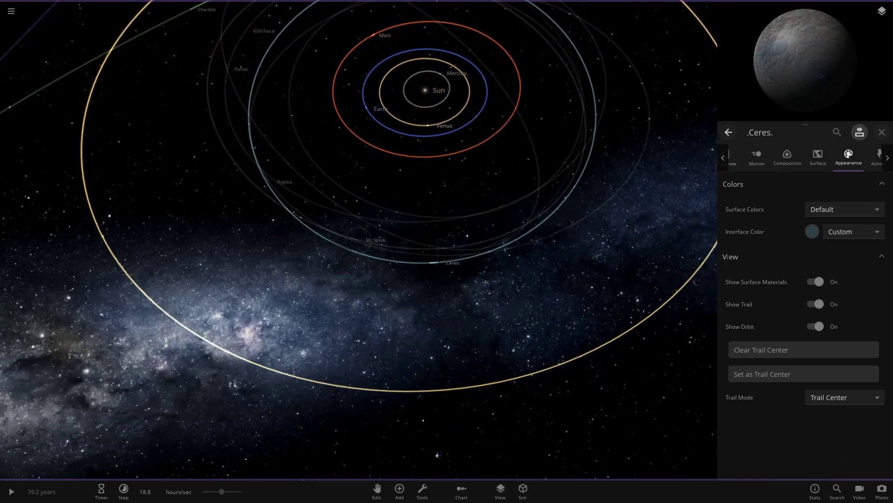
Examine Ceres's orbit among the neighboring orbits and display its overview properties.
{"action": "scroll", "coordinate": [359, 240], "scroll_direction": "down", "scroll_amount": 5}
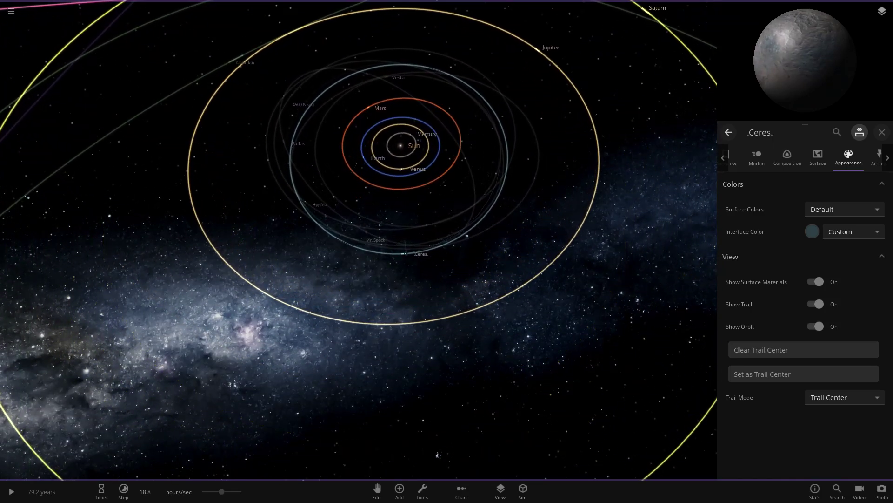
{"action": "right_click_drag", "start_coordinate": [359, 240], "coordinate": [518, 268]}
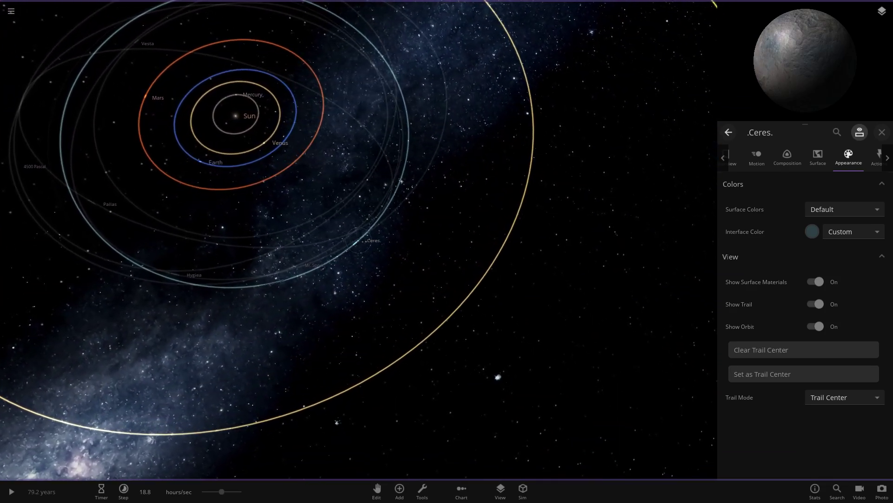
{"action": "left_click", "coordinate": [734, 158]}
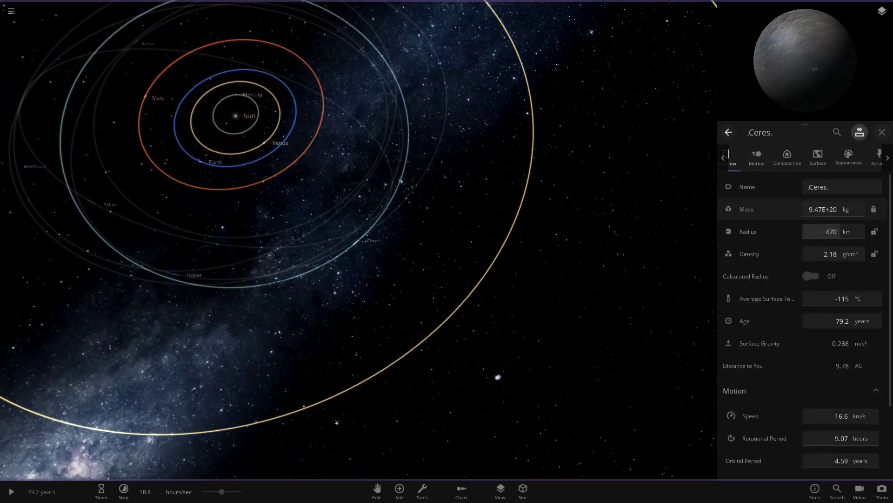
{"action": "scroll", "coordinate": [358, 241], "scroll_direction": "down", "scroll_amount": 4}
{"action": "left_click_drag", "start_coordinate": [357, 241], "coordinate": [279, 177]}
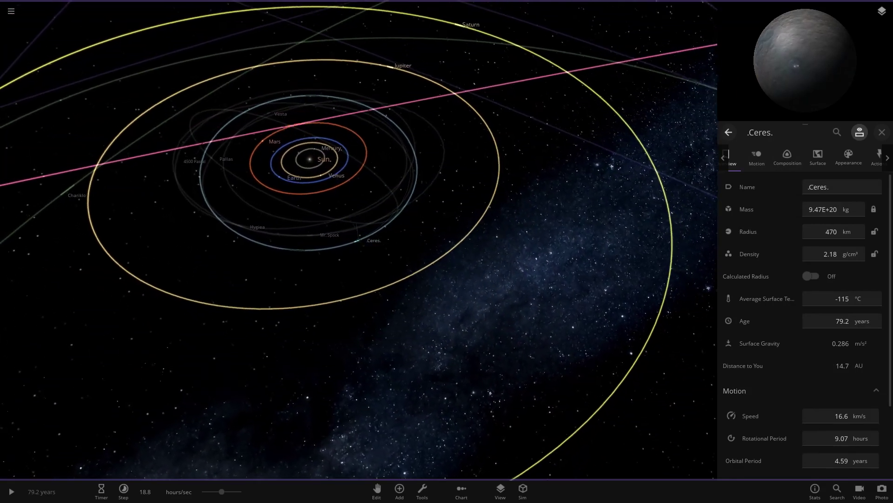
Show trails instead of orbits, and inspect Hygiea and Pallas with their overview properties.
{"action": "key", "text": "t"}
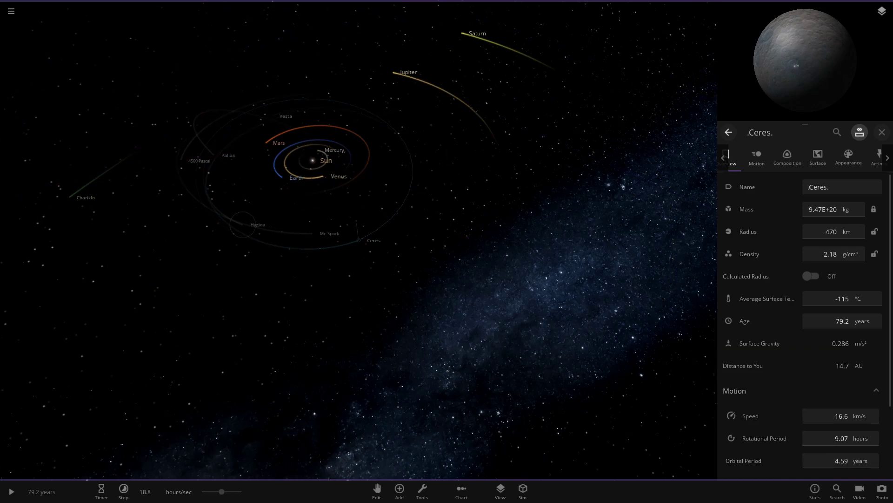
{"action": "double_click", "coordinate": [243, 225]}
{"action": "scroll", "coordinate": [243, 225], "scroll_direction": "up", "scroll_amount": 3}
{"action": "double_click", "coordinate": [329, 124]}
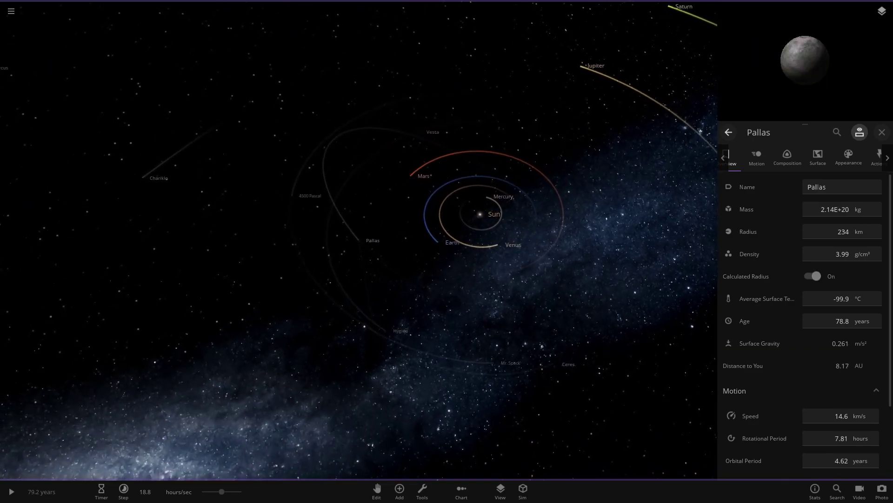
{"action": "scroll", "coordinate": [373, 240], "scroll_direction": "down", "scroll_amount": 5}
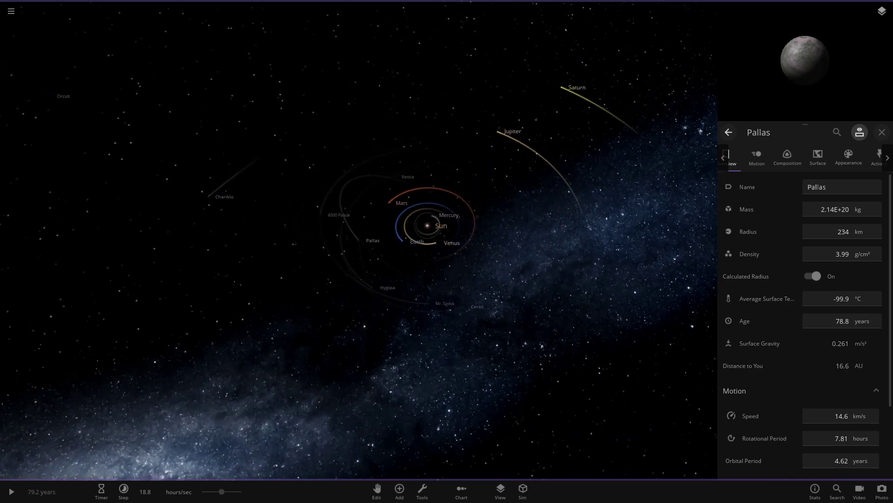
Select Jupiter, display its trail, and open its overview properties.
{"action": "key", "text": "o"}
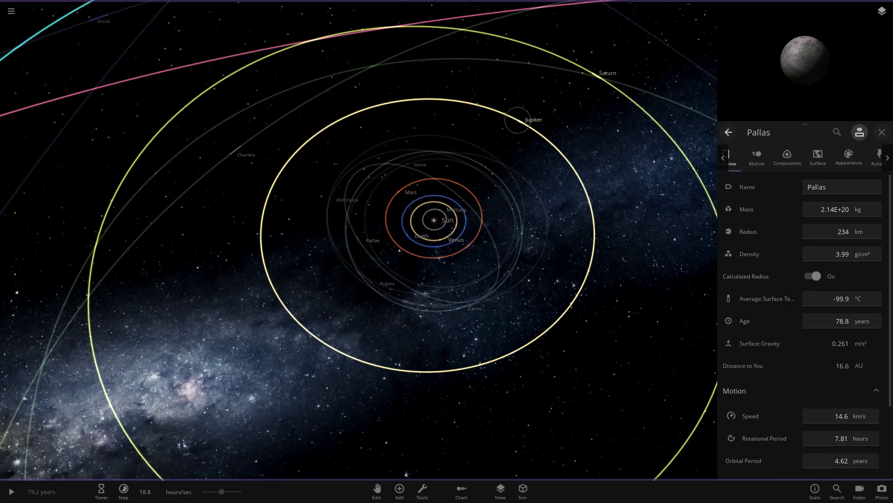
{"action": "double_click", "coordinate": [518, 120]}
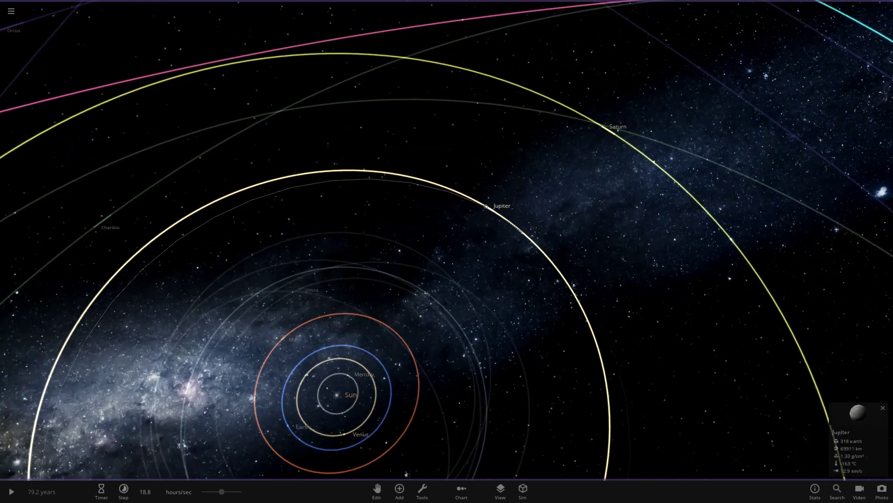
{"action": "key", "text": "t"}
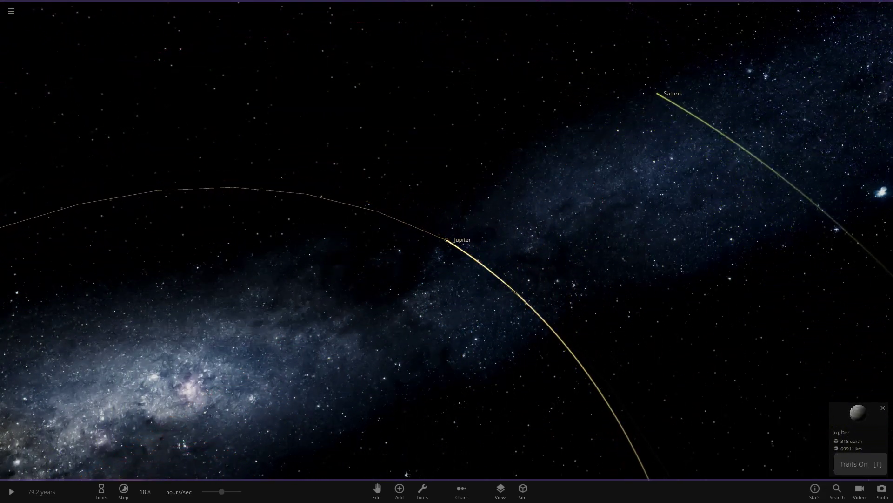
{"action": "left_click", "coordinate": [858, 418]}
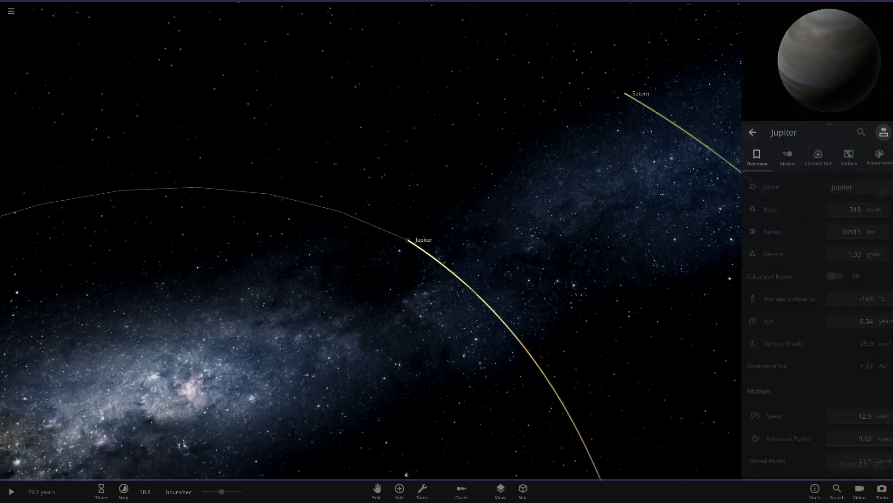
Add a second Jupiter orbiting the Sun, slightly inside the existing Jupiter's orbit.
{"action": "left_click", "coordinate": [399, 488]}
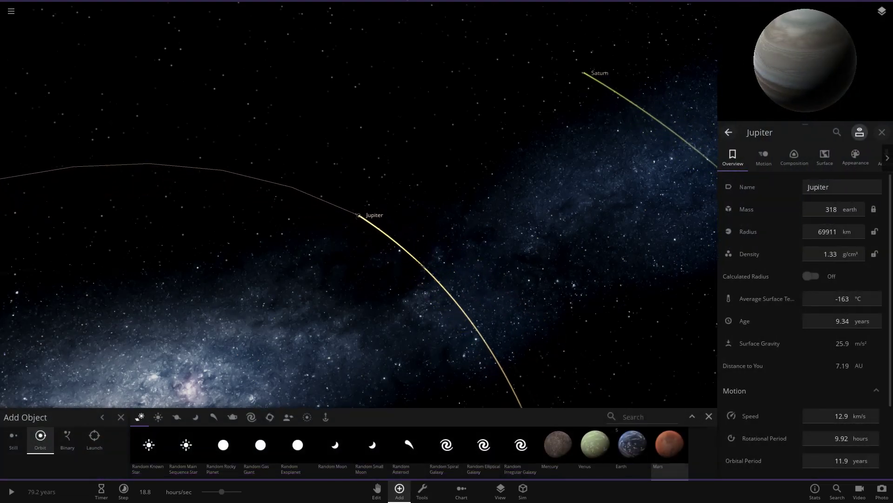
{"action": "scroll", "coordinate": [645, 432], "scroll_direction": "down", "scroll_amount": 3}
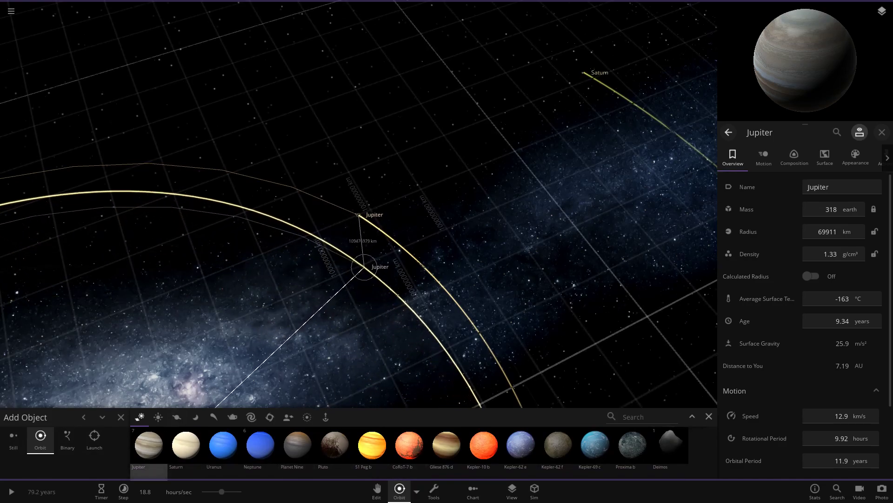
{"action": "left_click", "coordinate": [366, 267]}
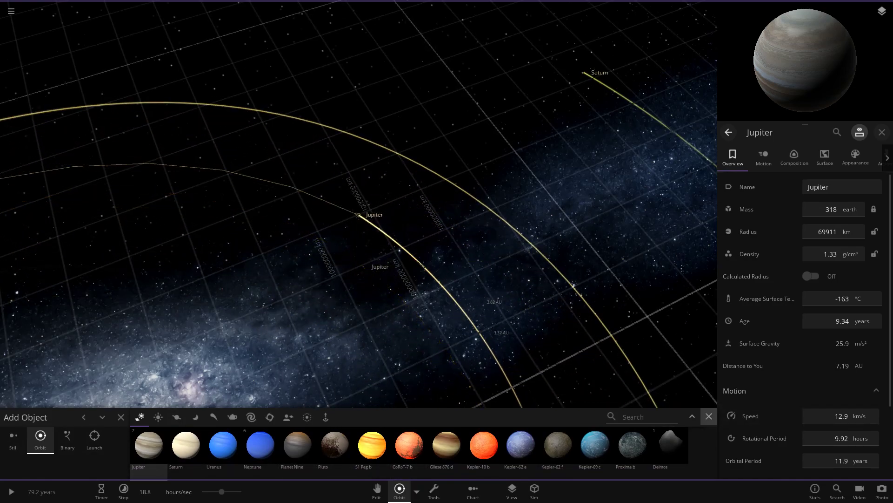
{"action": "left_click", "coordinate": [424, 266]}
Show the orbits, delete the added Jupiter, and select the original planet.
{"action": "key", "text": "o"}
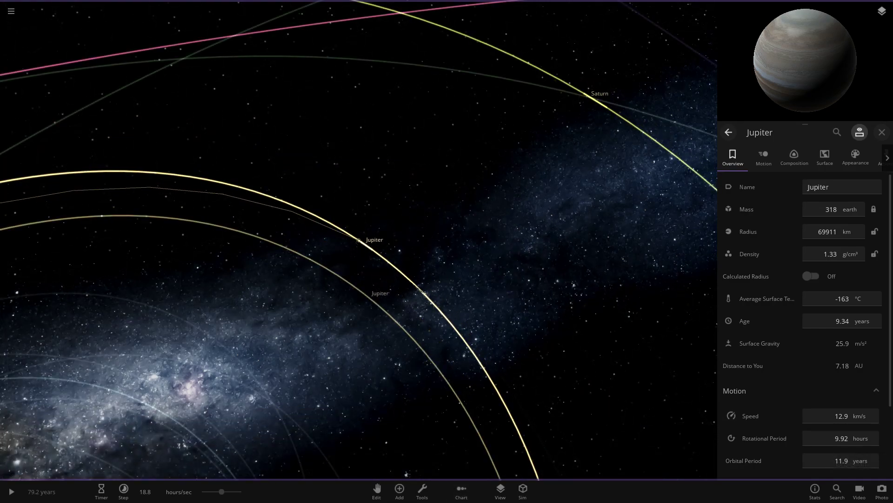
{"action": "left_click", "coordinate": [364, 293]}
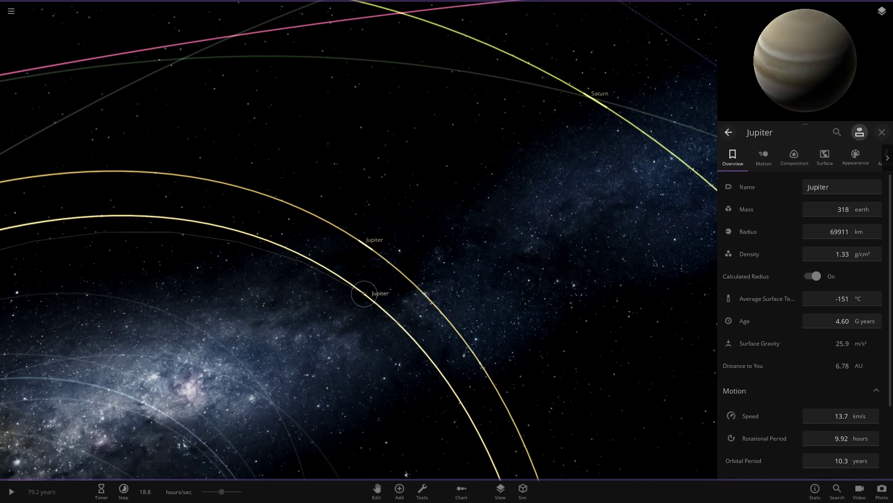
{"action": "key", "text": "Delete"}
{"action": "left_click", "coordinate": [447, 240]}
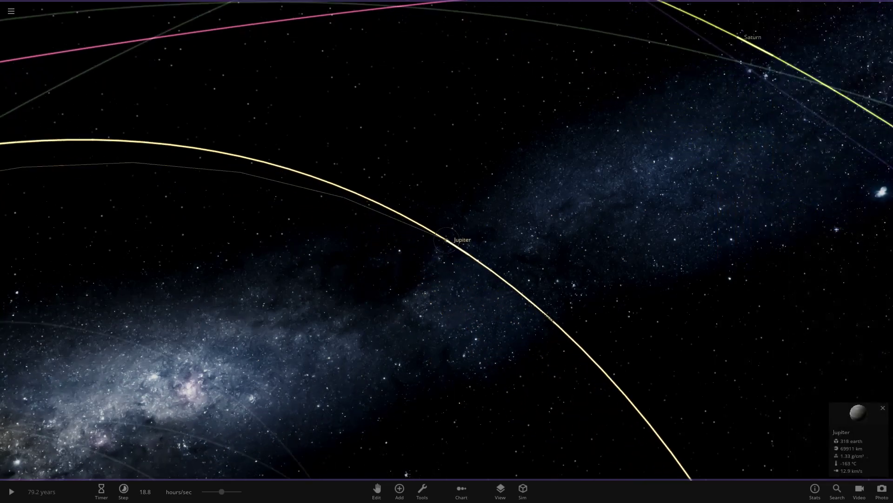
Examine the original Jupiter's cloud bands up close with its overview properties shown.
{"action": "left_click", "coordinate": [447, 240]}
{"action": "scroll", "coordinate": [446, 240], "scroll_direction": "up", "scroll_amount": 10}
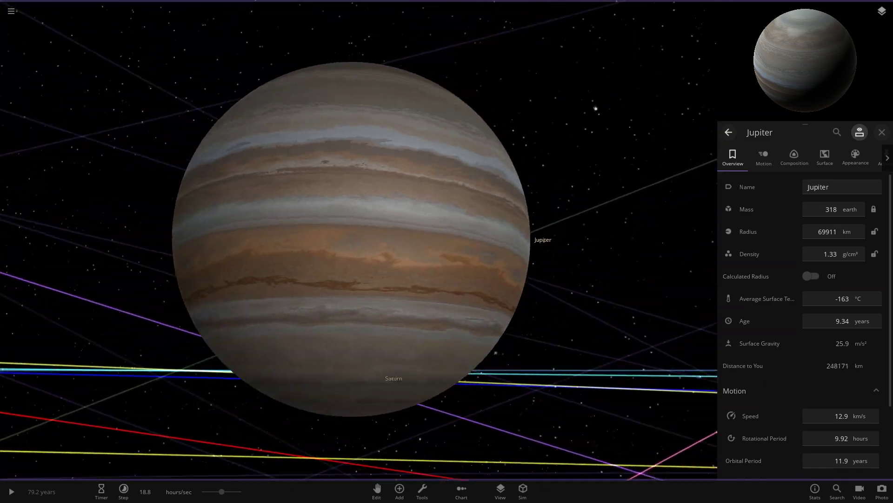
{"action": "scroll", "coordinate": [447, 240], "scroll_direction": "down", "scroll_amount": 2}
Find Jupiter in the object library with "jup", place it beside the existing planet for comparison, and remove the copy.
{"action": "right_click_drag", "start_coordinate": [446, 240], "coordinate": [288, 279]}
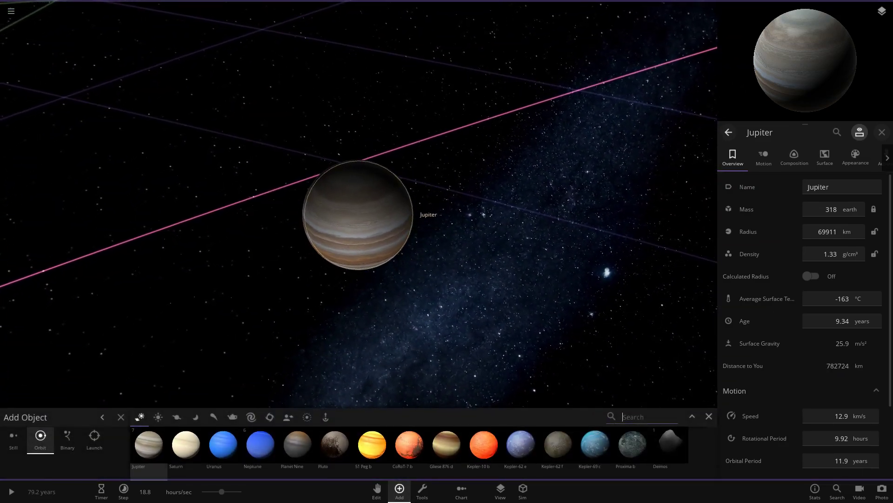
{"action": "type", "text": "jup"}
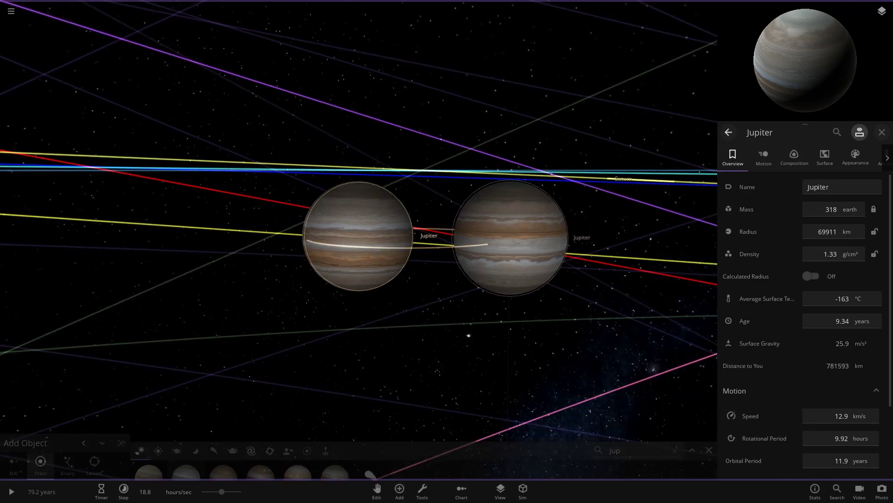
{"action": "left_click", "coordinate": [510, 239]}
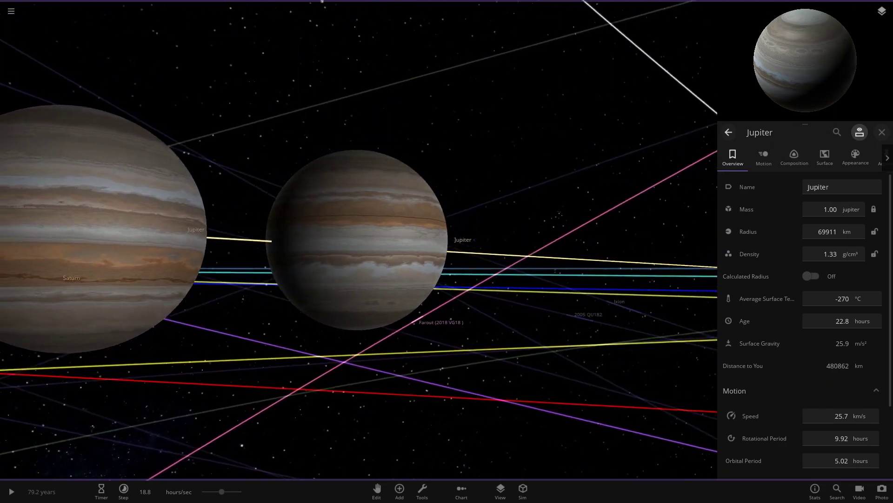
{"action": "key", "text": "Escape"}
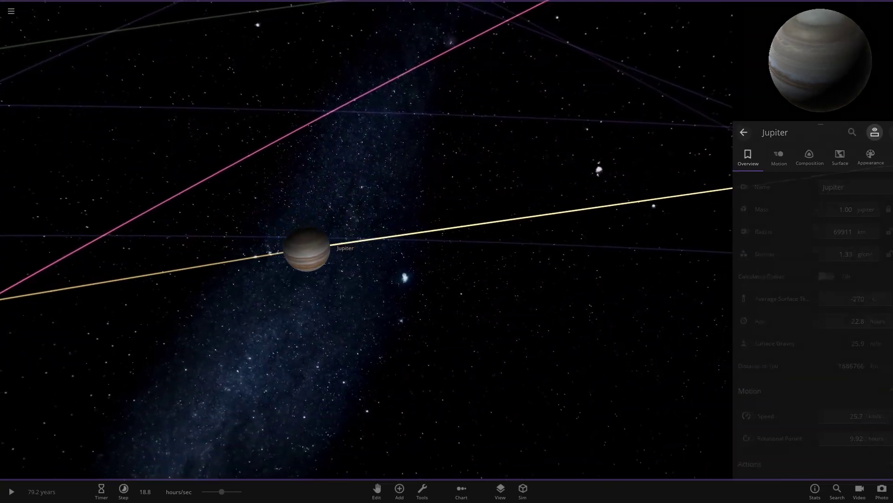
Select the original Jupiter and examine its orbit together with the orbits of Saturn and the inner planets.
{"action": "scroll", "coordinate": [447, 240], "scroll_direction": "down", "scroll_amount": 10}
{"action": "left_click", "coordinate": [444, 240]}
{"action": "scroll", "coordinate": [445, 240], "scroll_direction": "down", "scroll_amount": 5}
{"action": "right_click_drag", "start_coordinate": [445, 240], "coordinate": [396, 291]}
{"action": "scroll", "coordinate": [444, 239], "scroll_direction": "up", "scroll_amount": 3}
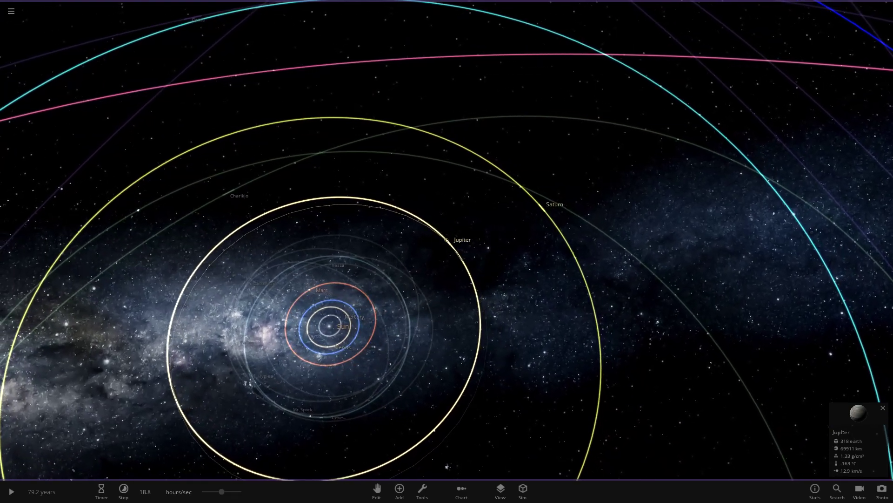
Select Saturn and examine its cloud surface up close with its overview properties shown.
{"action": "double_click", "coordinate": [539, 204]}
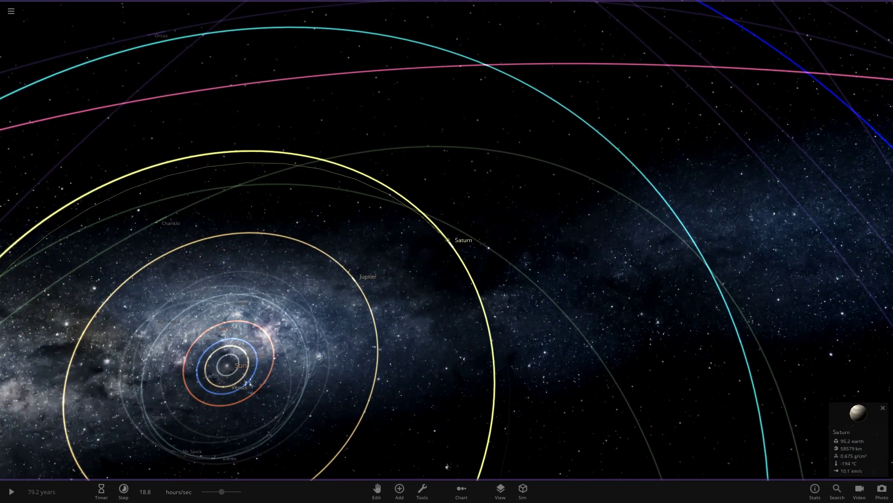
{"action": "left_click", "coordinate": [859, 421]}
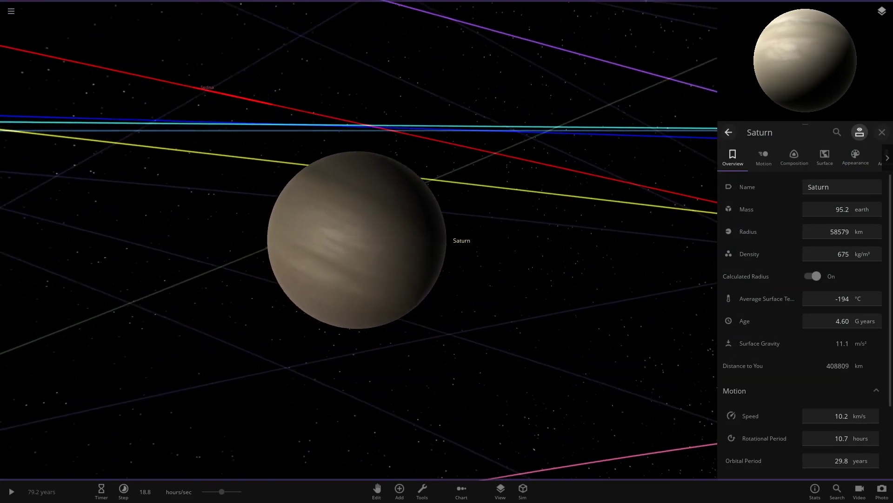
{"action": "right_click_drag", "start_coordinate": [358, 240], "coordinate": [451, 255]}
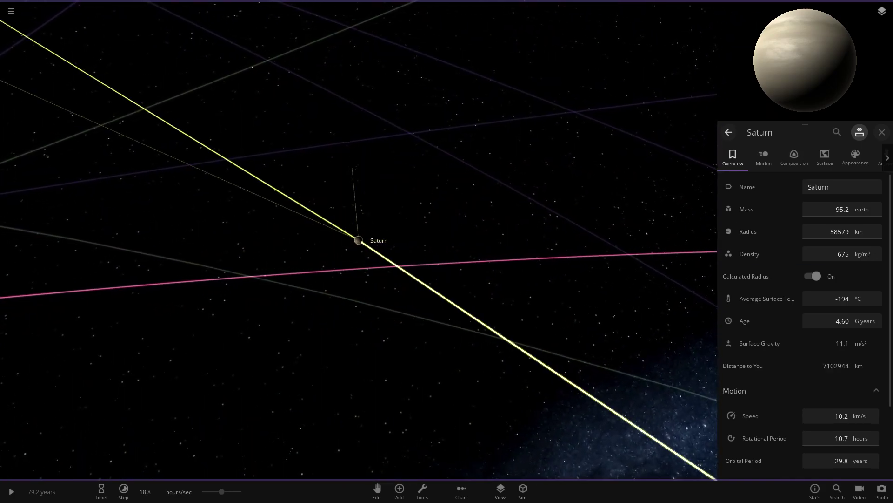
Inspect Saturn's band colors and interface color, and compare its orbit with those of the other planets.
{"action": "left_click", "coordinate": [855, 157]}
{"action": "scroll", "coordinate": [803, 316], "scroll_direction": "down", "scroll_amount": 2}
{"action": "scroll", "coordinate": [358, 240], "scroll_direction": "down", "scroll_amount": 10}
{"action": "left_click_drag", "start_coordinate": [419, 260], "coordinate": [312, 181]}
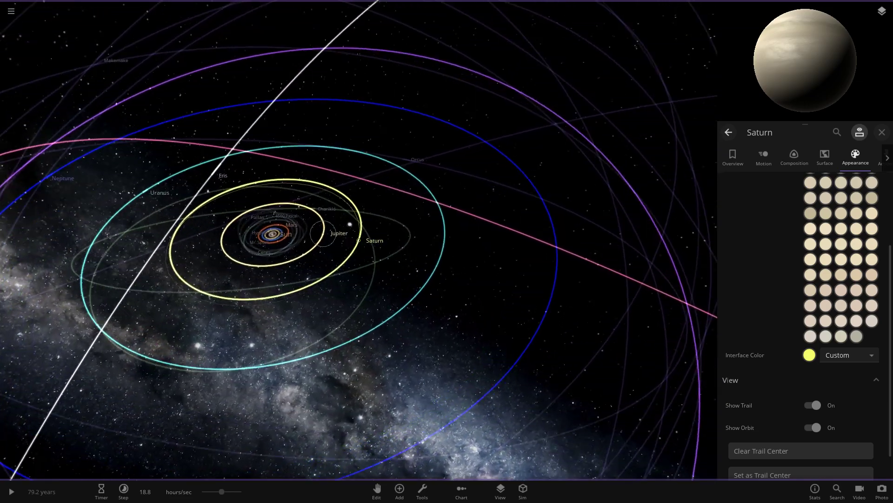
{"action": "scroll", "coordinate": [312, 182], "scroll_direction": "up", "scroll_amount": 3}
{"action": "left_click", "coordinate": [809, 354]}
{"action": "left_click", "coordinate": [873, 354]}
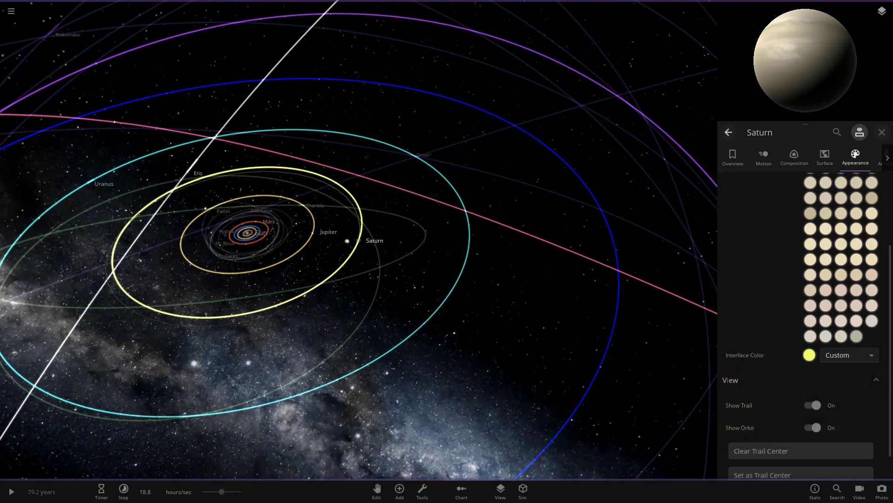
{"action": "left_click_drag", "start_coordinate": [353, 186], "coordinate": [359, 287]}
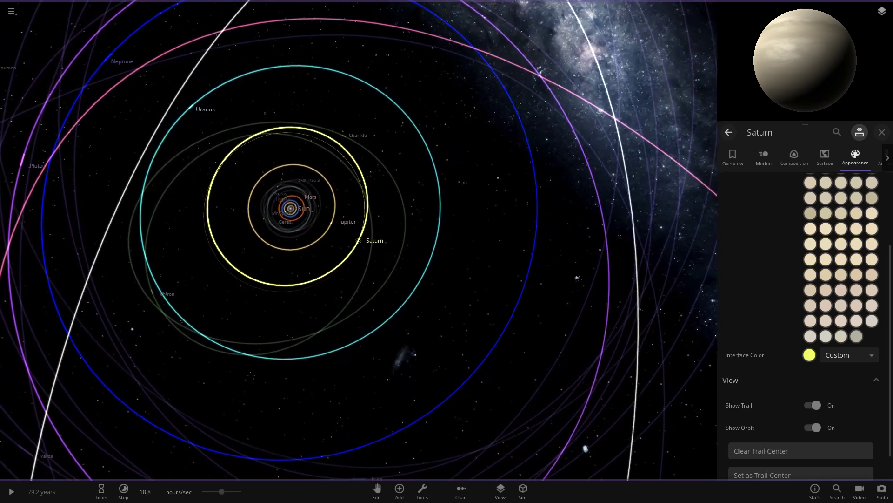
Select Chariklo and check its interface color and its orbit between Saturn and Uranus.
{"action": "left_click", "coordinate": [246, 102]}
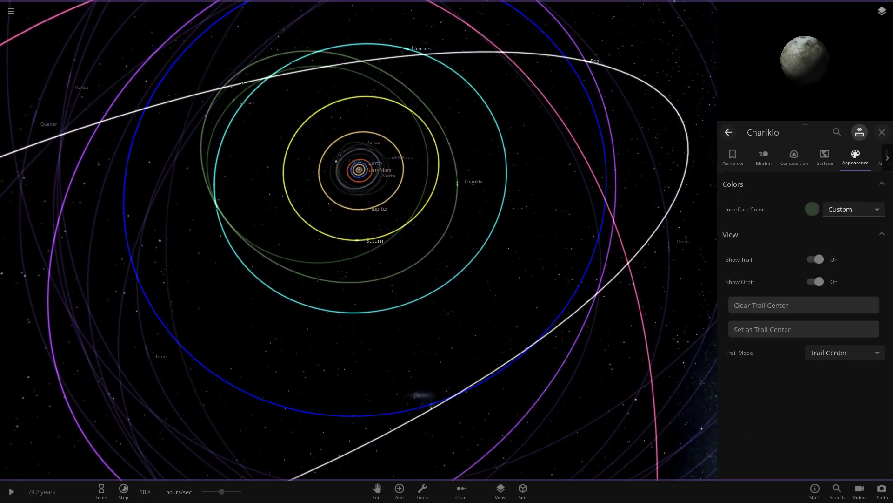
{"action": "left_click", "coordinate": [812, 209]}
{"action": "left_click", "coordinate": [582, 279]}
{"action": "left_click_drag", "start_coordinate": [582, 280], "coordinate": [579, 219]}
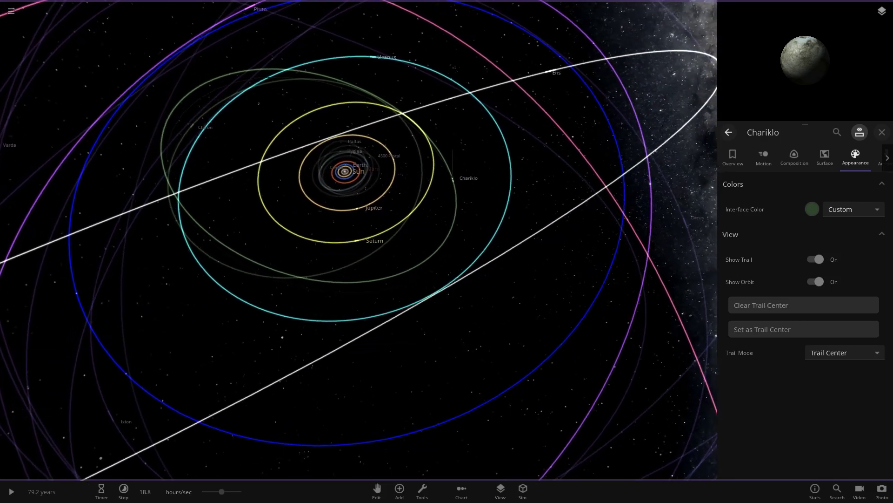
Select Uranus and examine it up close with its appearance settings shown.
{"action": "double_click", "coordinate": [337, 52]}
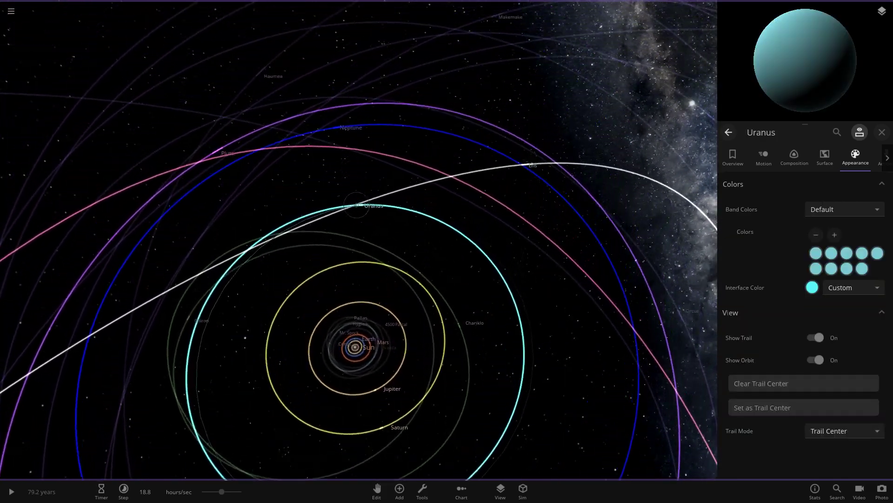
{"action": "scroll", "coordinate": [359, 240], "scroll_direction": "up", "scroll_amount": 15}
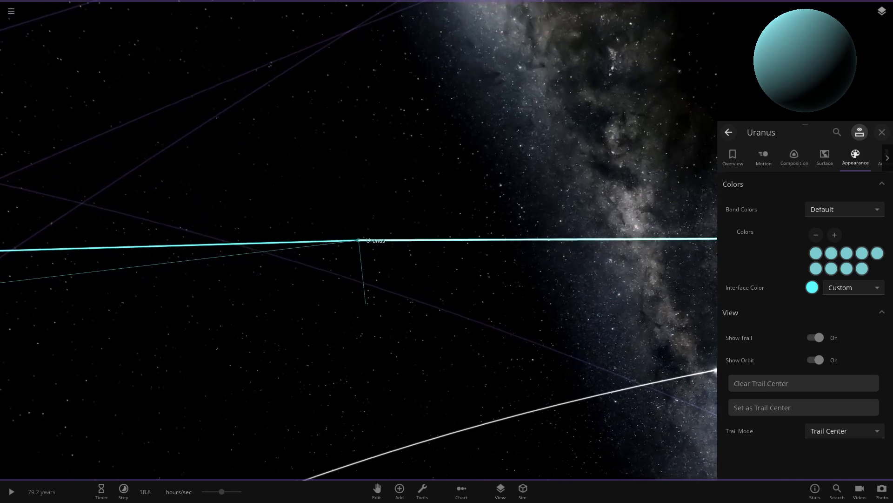
{"action": "right_click_drag", "start_coordinate": [419, 240], "coordinate": [233, 240]}
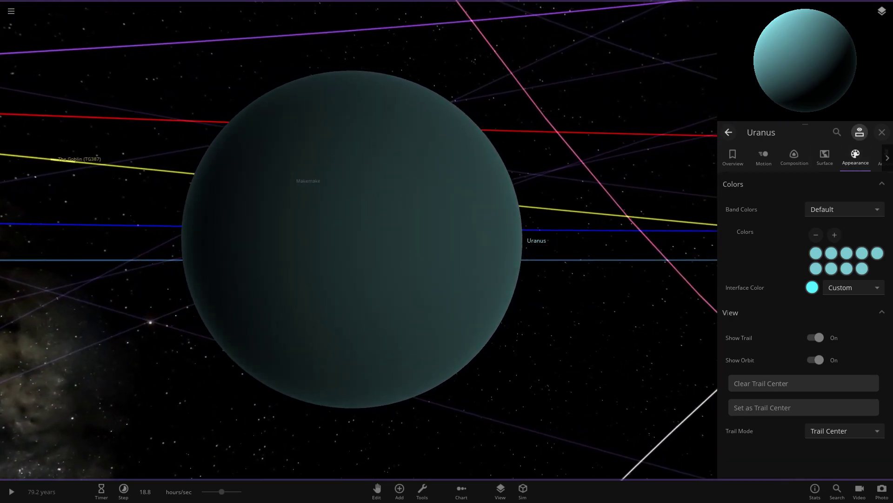
Hide the orbits and close the properties to view Uranus unobstructed.
{"action": "left_click", "coordinate": [501, 491]}
{"action": "key", "text": "Escape"}
{"action": "left_click", "coordinate": [426, 467]}
{"action": "right_click_drag", "start_coordinate": [446, 325], "coordinate": [530, 340]}
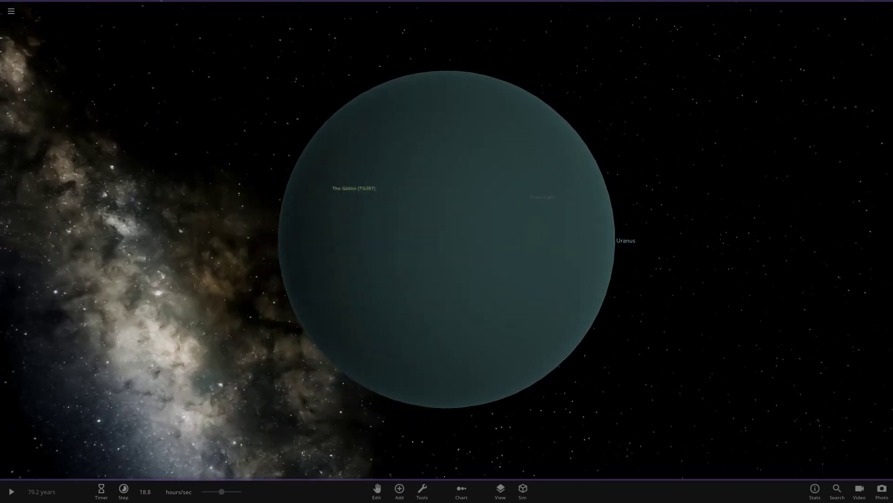
Reopen Uranus's appearance settings, check its individual band colors, and look around the planet.
{"action": "left_click", "coordinate": [862, 440]}
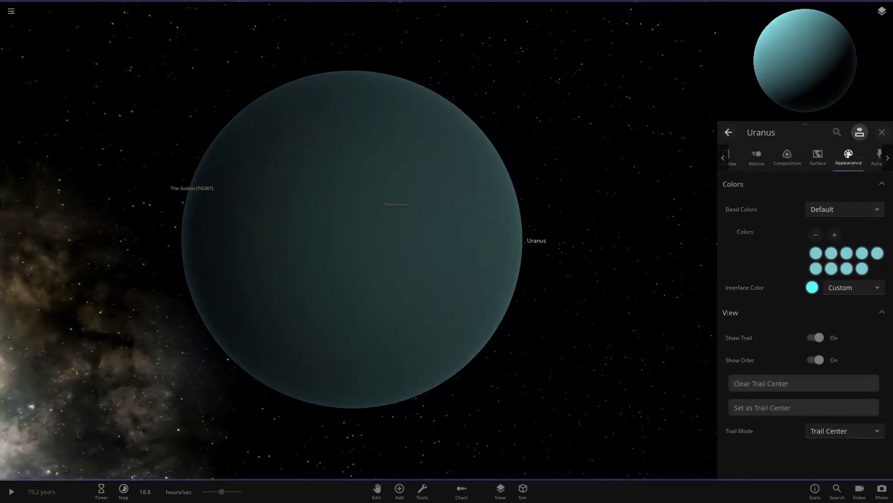
{"action": "left_click", "coordinate": [862, 268]}
{"action": "left_click", "coordinate": [877, 253]}
{"action": "left_click", "coordinate": [877, 253]}
{"action": "left_click", "coordinate": [877, 253]}
{"action": "left_click_drag", "start_coordinate": [279, 242], "coordinate": [484, 251]}
Set the view lighting to Flash Light to see Uranus fully lit.
{"action": "left_click", "coordinate": [500, 491]}
{"action": "left_click", "coordinate": [551, 463]}
{"action": "left_click", "coordinate": [546, 464]}
{"action": "scroll", "coordinate": [357, 240], "scroll_direction": "down", "scroll_amount": 5}
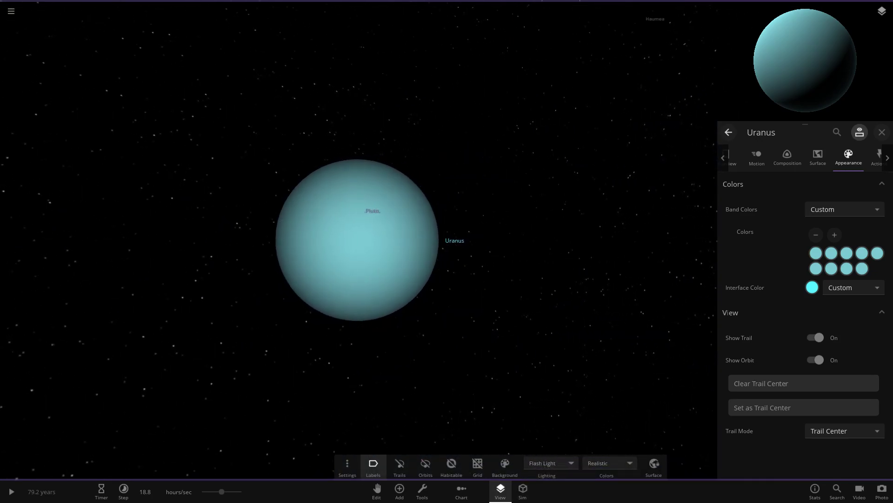
Return the view lighting to Realistic and look at Uranus from another side.
{"action": "left_click", "coordinate": [551, 463]}
{"action": "left_click", "coordinate": [549, 421]}
{"action": "left_click_drag", "start_coordinate": [521, 326], "coordinate": [326, 316]}
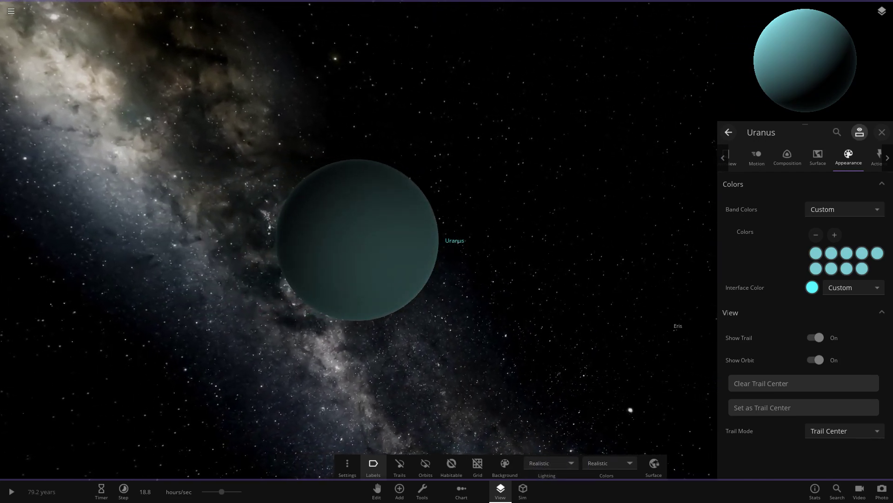
Examine Uranus's shaded side up close and bring up its overview properties.
{"action": "scroll", "coordinate": [357, 240], "scroll_direction": "up", "scroll_amount": 5}
{"action": "scroll", "coordinate": [357, 240], "scroll_direction": "down", "scroll_amount": 2}
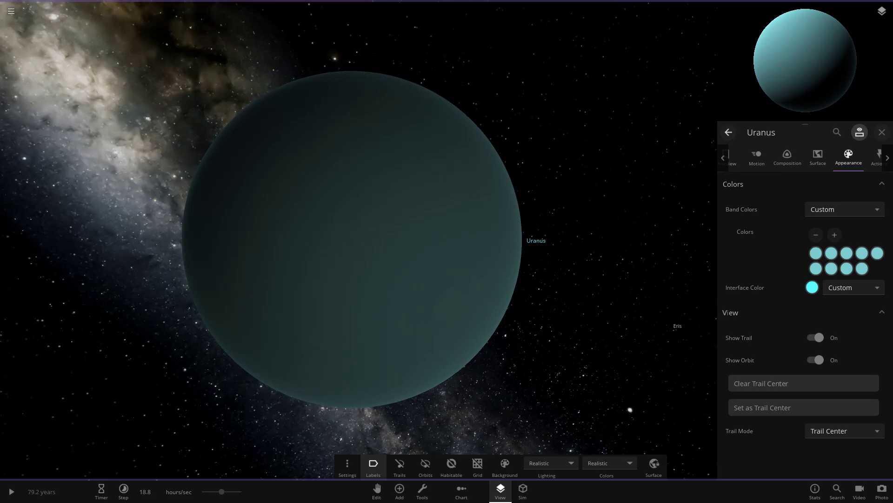
{"action": "scroll", "coordinate": [357, 240], "scroll_direction": "down", "scroll_amount": 5}
{"action": "left_click_drag", "start_coordinate": [465, 252], "coordinate": [288, 247]}
{"action": "scroll", "coordinate": [357, 240], "scroll_direction": "up", "scroll_amount": 5}
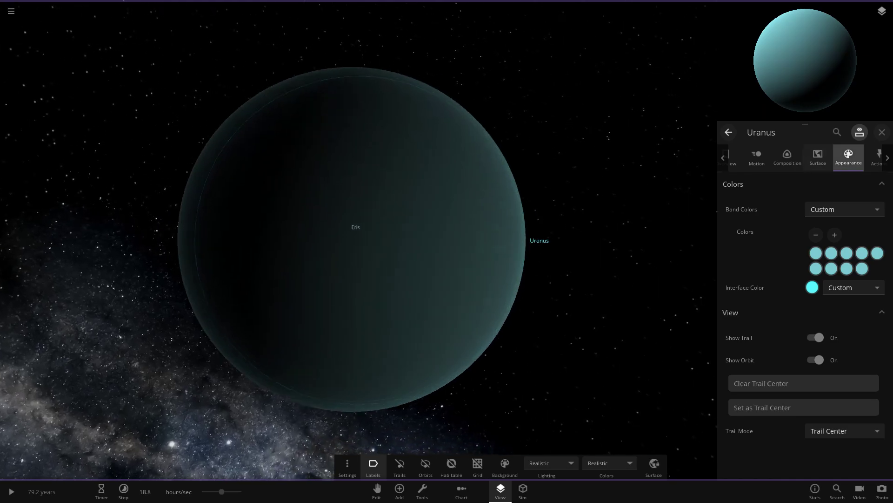
{"action": "scroll", "coordinate": [352, 239], "scroll_direction": "up", "scroll_amount": 2}
{"action": "left_click", "coordinate": [729, 158]}
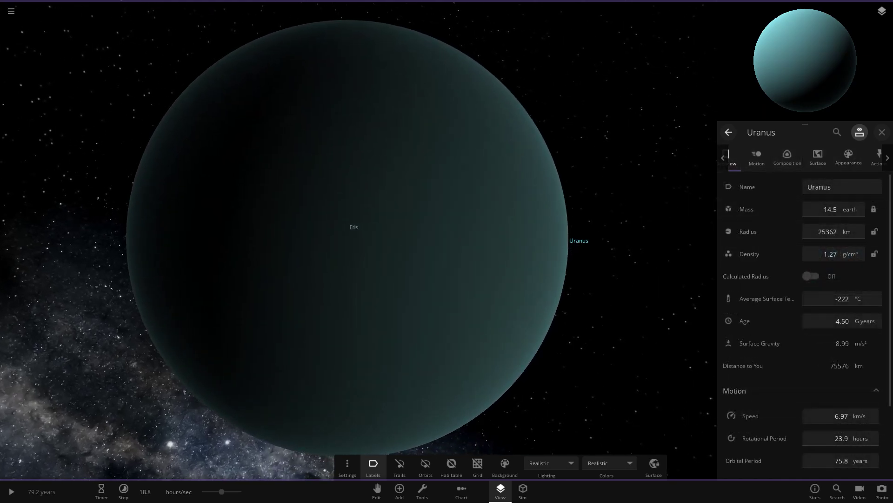
Turn on the trails to show the paths of Uranus and the surrounding bodies.
{"action": "scroll", "coordinate": [357, 240], "scroll_direction": "down", "scroll_amount": 10}
{"action": "left_click_drag", "start_coordinate": [400, 214], "coordinate": [289, 270]}
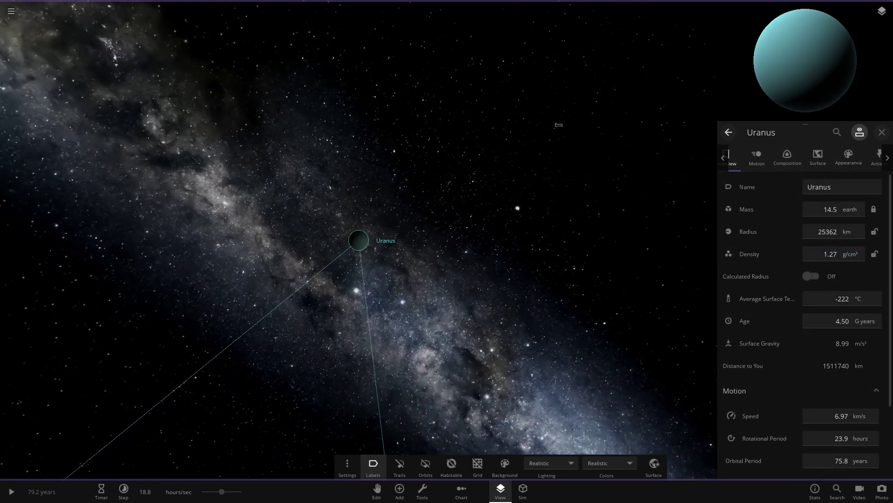
{"action": "left_click_drag", "start_coordinate": [358, 240], "coordinate": [404, 212]}
{"action": "scroll", "coordinate": [357, 240], "scroll_direction": "down", "scroll_amount": 5}
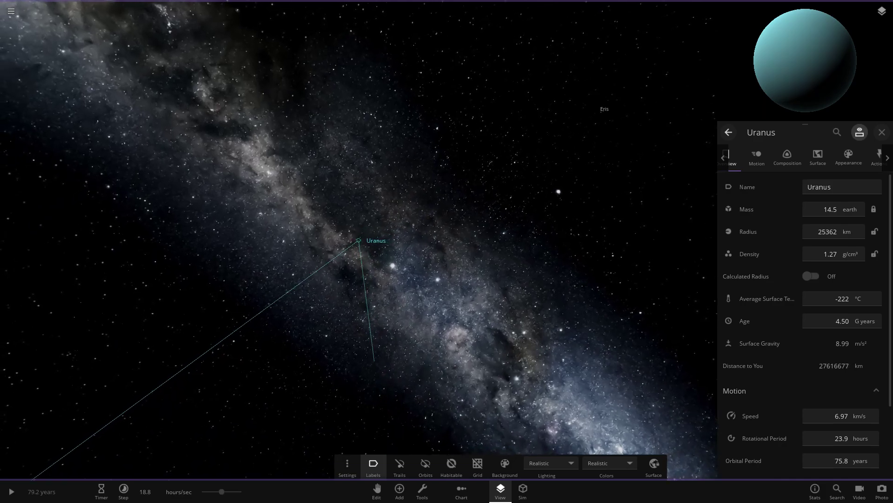
{"action": "key", "text": "t"}
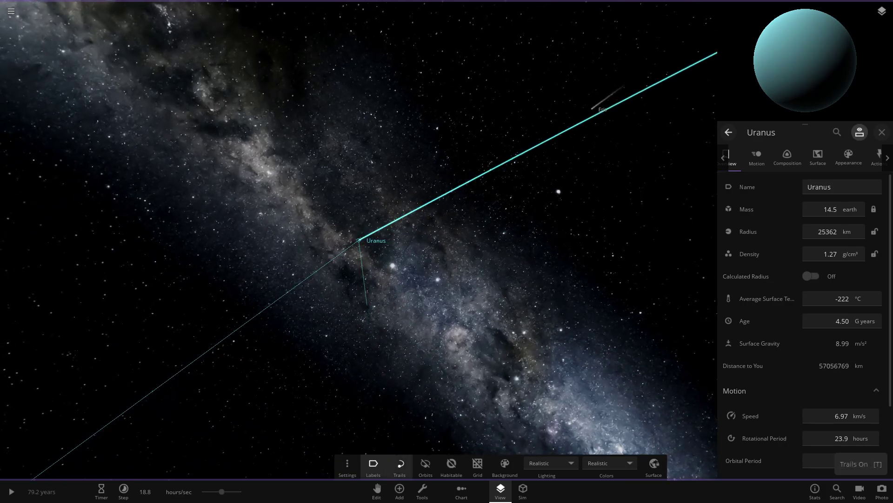
{"action": "scroll", "coordinate": [358, 240], "scroll_direction": "down", "scroll_amount": 5}
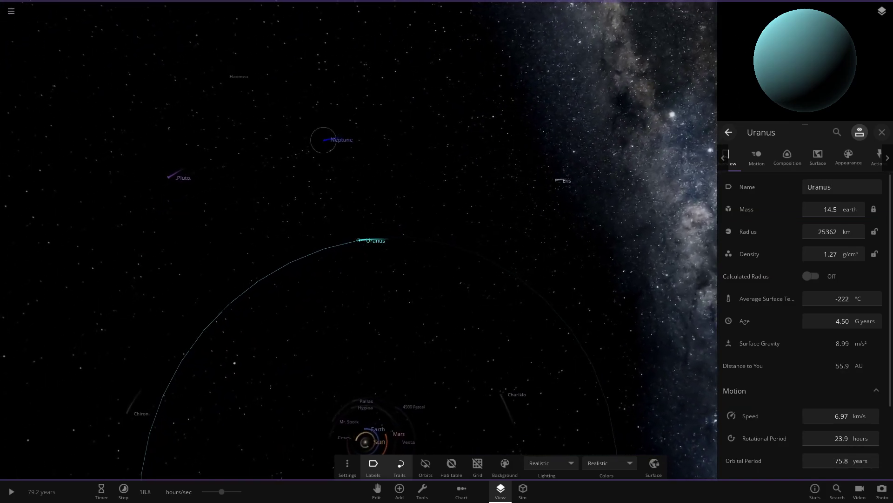
Select Neptune and examine it up close, switching the orbits on and off again.
{"action": "double_click", "coordinate": [323, 140]}
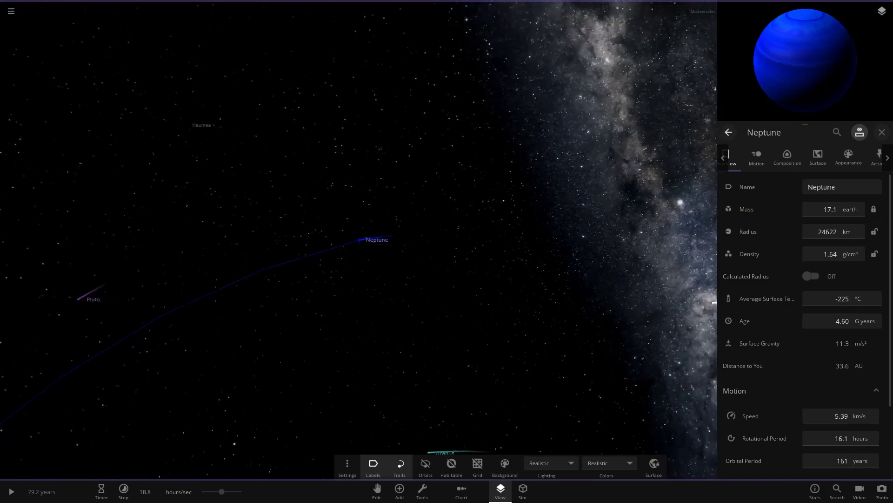
{"action": "key", "text": "o"}
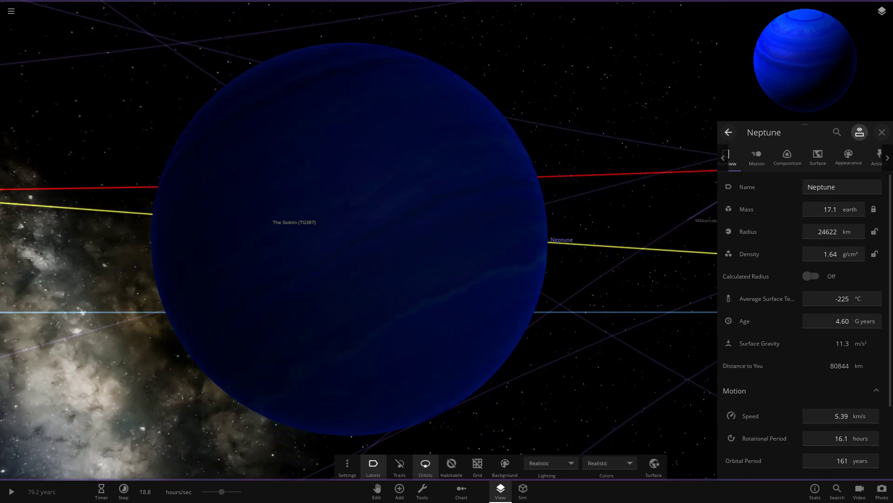
{"action": "key", "text": "o"}
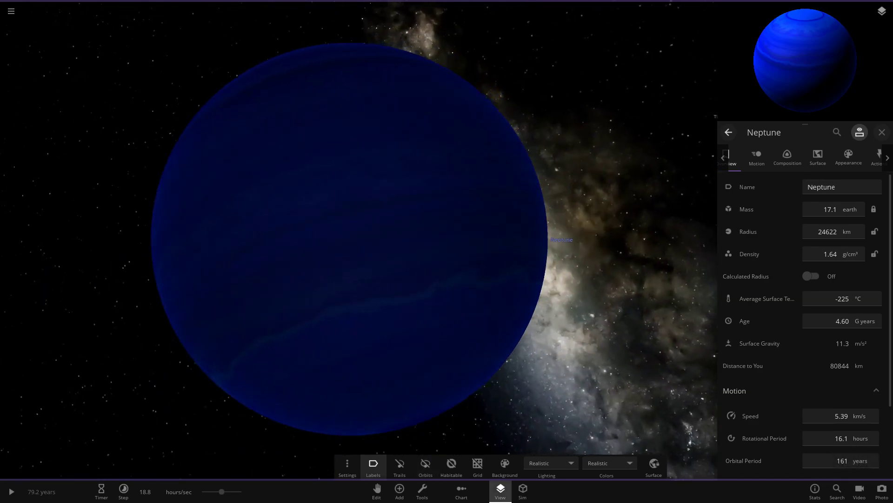
Set the view lighting to Studio and examine Neptune's cloud bands up close.
{"action": "left_click", "coordinate": [551, 443]}
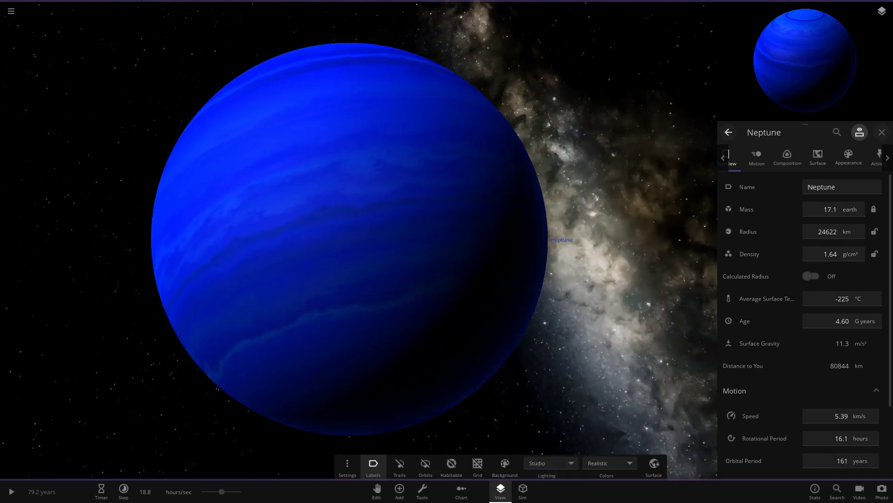
{"action": "right_click_drag", "start_coordinate": [326, 240], "coordinate": [414, 252]}
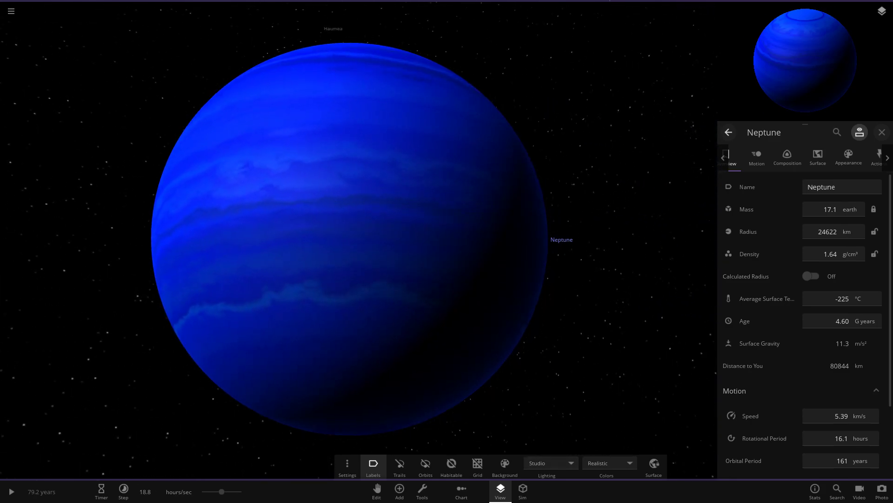
{"action": "scroll", "coordinate": [359, 240], "scroll_direction": "up", "scroll_amount": 4}
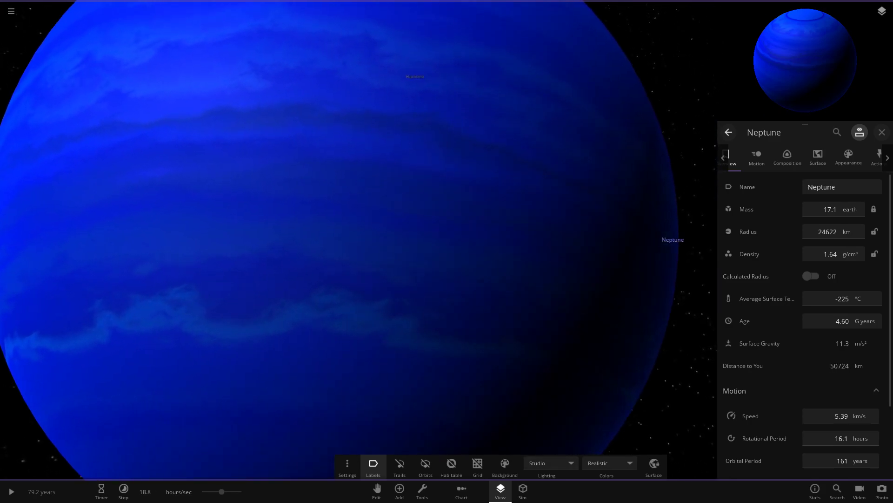
Look through Neptune's band colors in its appearance settings.
{"action": "left_click", "coordinate": [848, 157]}
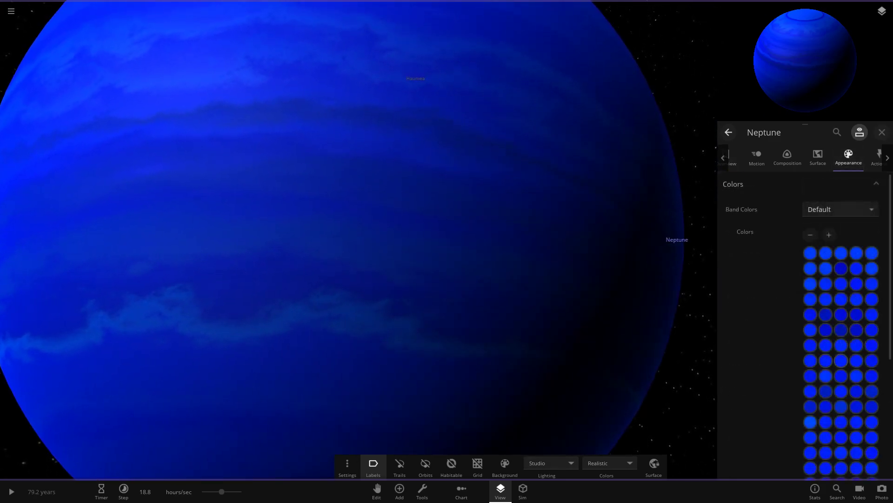
{"action": "scroll", "coordinate": [828, 298], "scroll_direction": "down", "scroll_amount": 3}
{"action": "scroll", "coordinate": [829, 298], "scroll_direction": "up", "scroll_amount": 3}
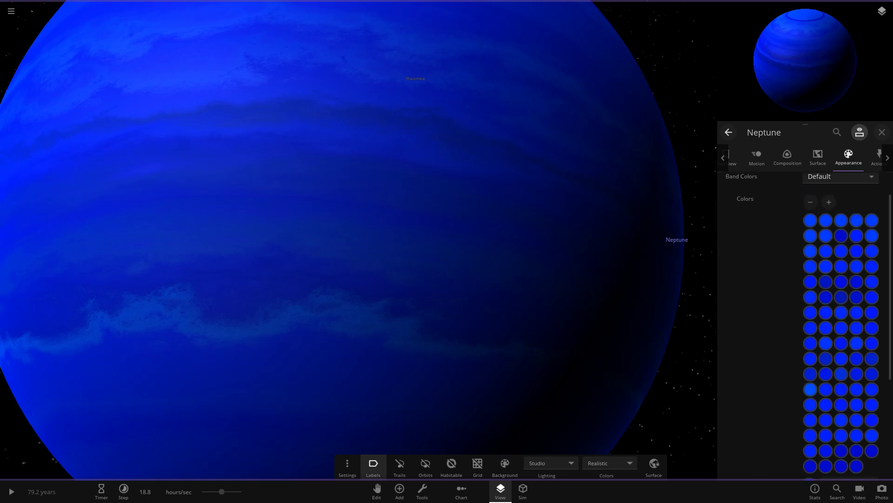
{"action": "scroll", "coordinate": [354, 240], "scroll_direction": "down", "scroll_amount": 4}
Set the view lighting to Realistic and show the orbits and habitable zone across the whole system.
{"action": "right_click_drag", "start_coordinate": [354, 239], "coordinate": [549, 459]}
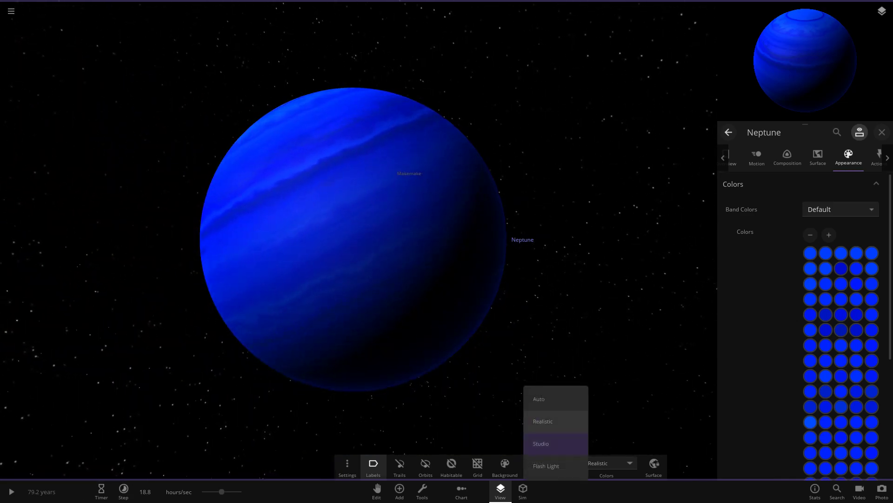
{"action": "left_click", "coordinate": [543, 421]}
{"action": "right_click_drag", "start_coordinate": [465, 335], "coordinate": [601, 251]}
{"action": "scroll", "coordinate": [600, 251], "scroll_direction": "down", "scroll_amount": 8}
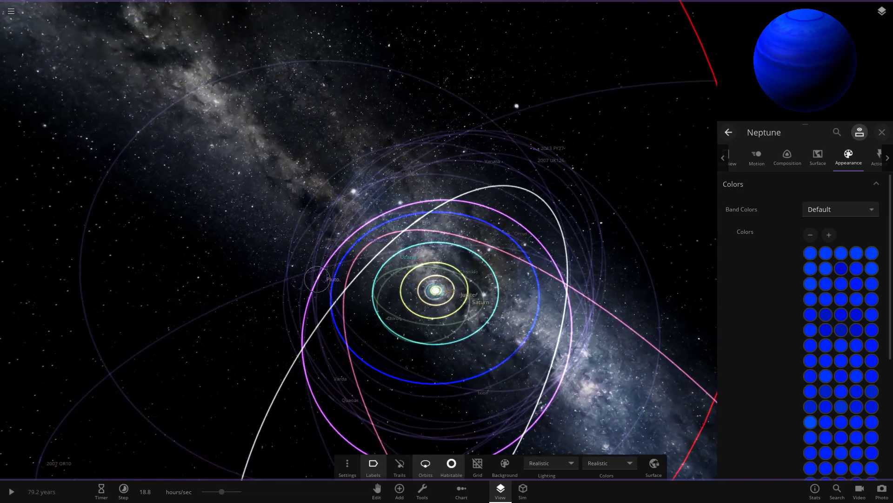
Select Pluto, examine its surface, check its purple interface color, and view its orbit in the system.
{"action": "left_click", "coordinate": [317, 278]}
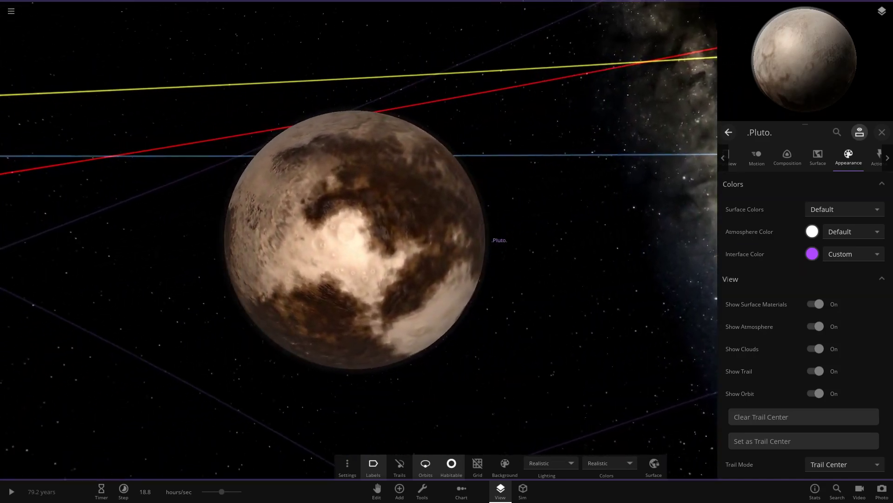
{"action": "left_click", "coordinate": [812, 254]}
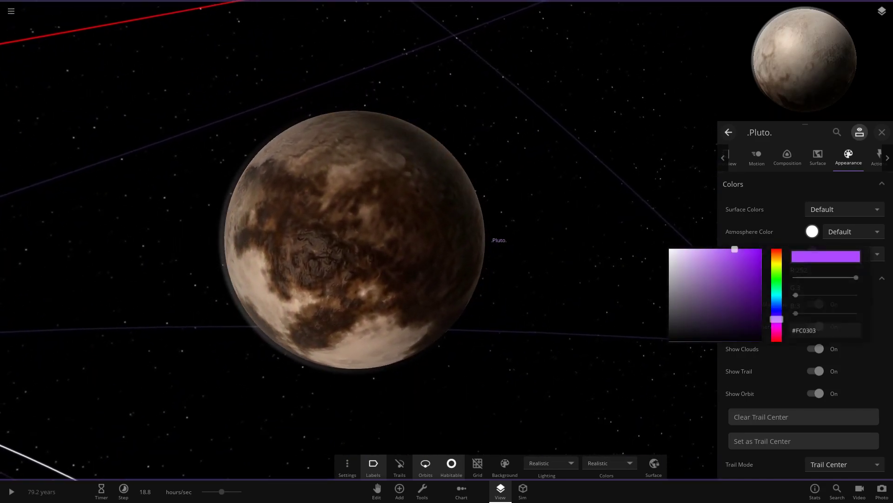
{"action": "key", "text": "Escape"}
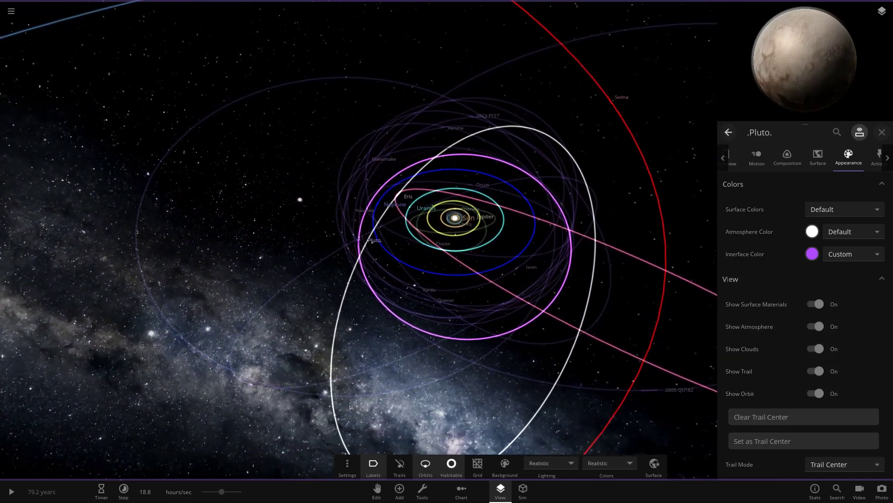
Select Haumea to view its appearance settings, close them, and select Makemake among the outer orbits.
{"action": "left_click_drag", "start_coordinate": [358, 240], "coordinate": [426, 218]}
{"action": "scroll", "coordinate": [426, 219], "scroll_direction": "up", "scroll_amount": 2}
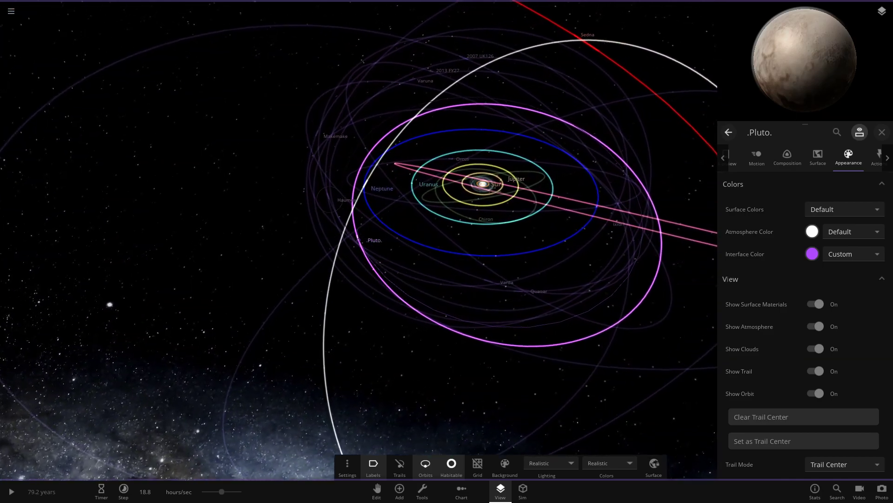
{"action": "left_click", "coordinate": [330, 200]}
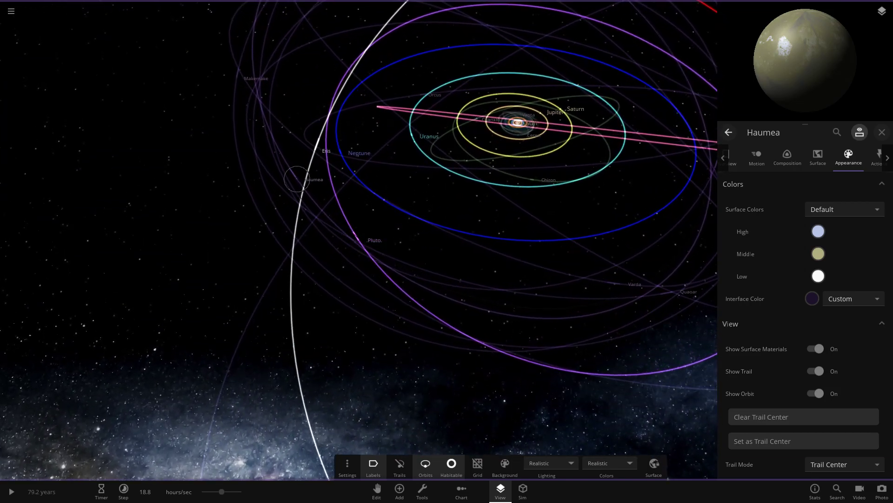
{"action": "left_click", "coordinate": [882, 133]}
{"action": "left_click", "coordinate": [361, 130]}
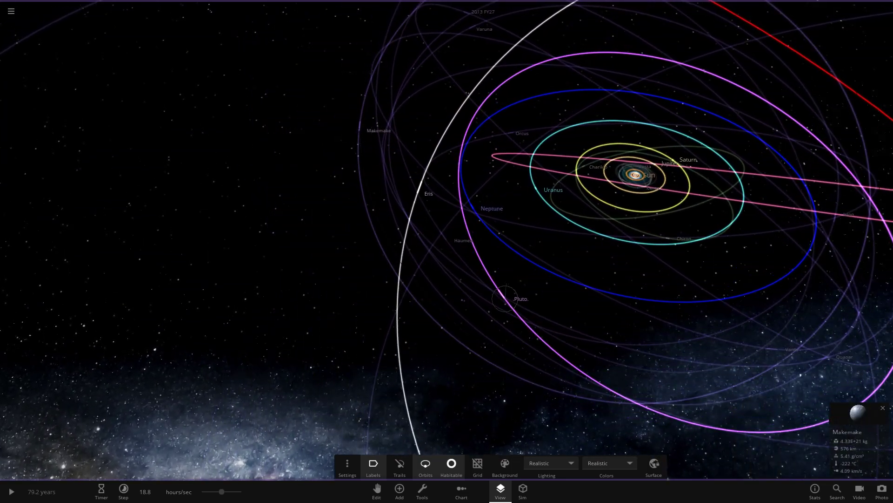
Reselect Pluto, open its properties, and view its orbit against those of Eris and the other dwarf planets.
{"action": "double_click", "coordinate": [505, 298]}
{"action": "left_click", "coordinate": [858, 423]}
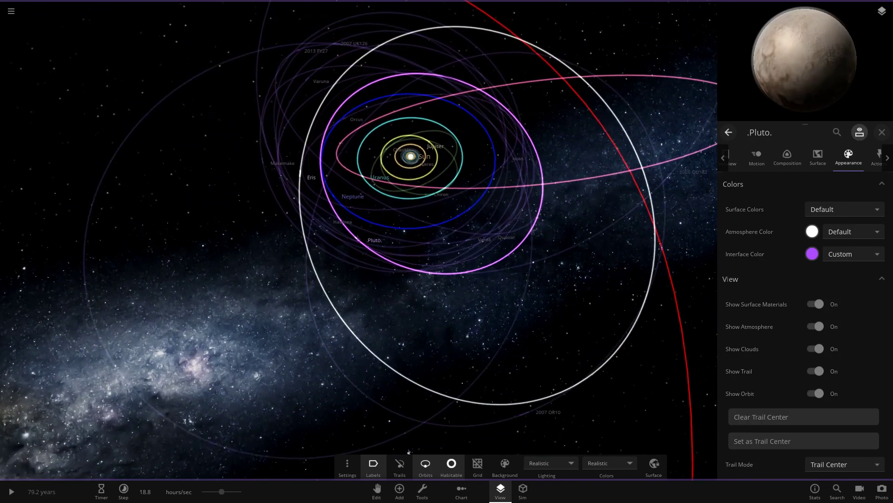
{"action": "key", "text": "Escape"}
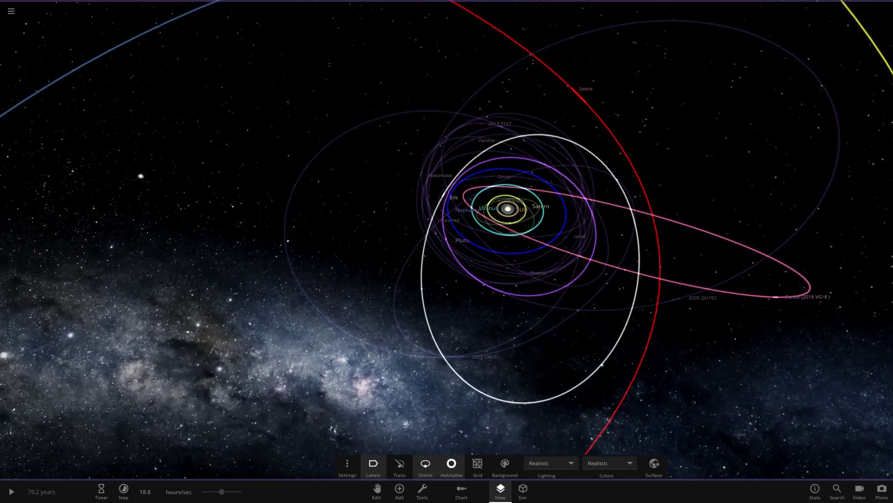
Select Farout (2018 VG18), check its appearance colors and overview properties, and examine its elongated orbit.
{"action": "double_click", "coordinate": [778, 297]}
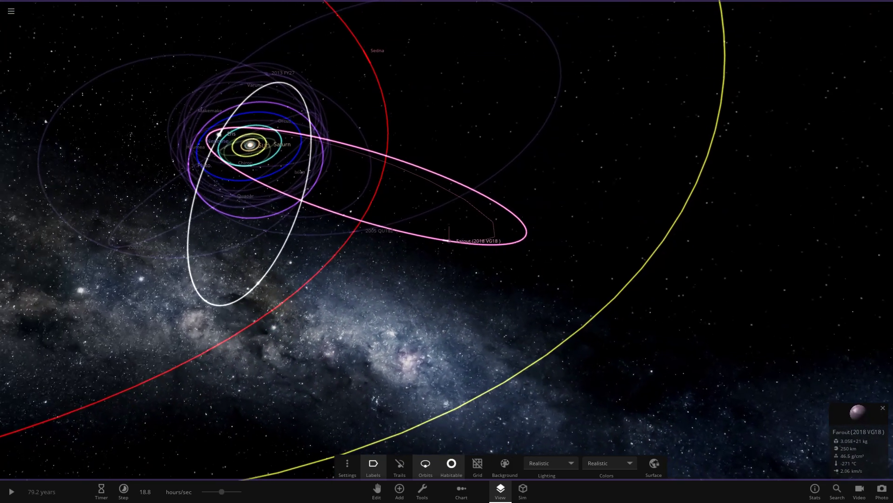
{"action": "left_click", "coordinate": [860, 413]}
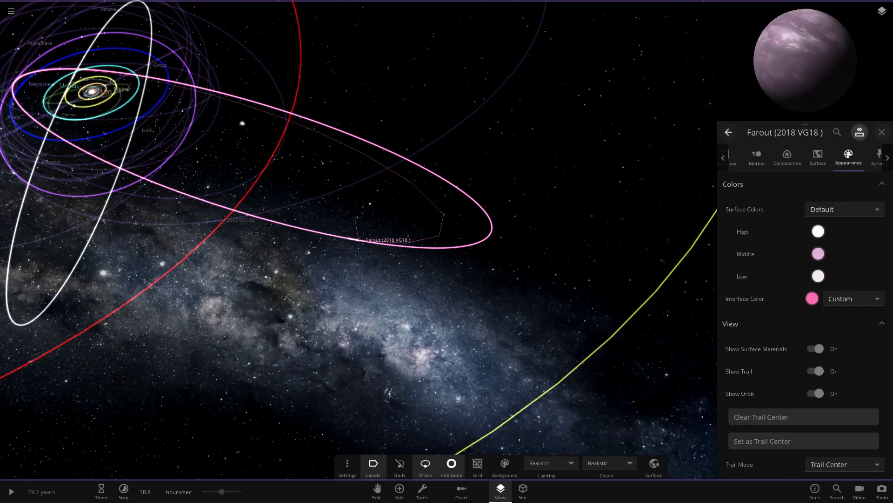
{"action": "left_click", "coordinate": [735, 159]}
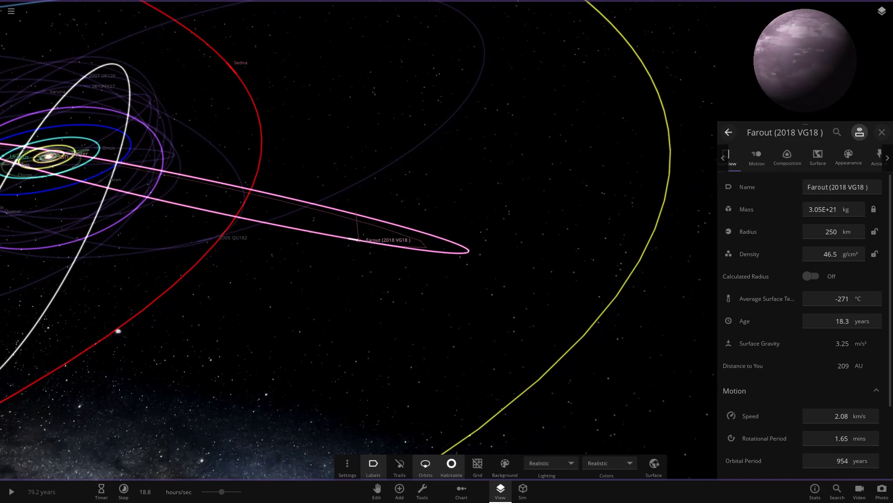
{"action": "scroll", "coordinate": [358, 240], "scroll_direction": "up", "scroll_amount": 1}
{"action": "right_click_drag", "start_coordinate": [359, 240], "coordinate": [497, 300]}
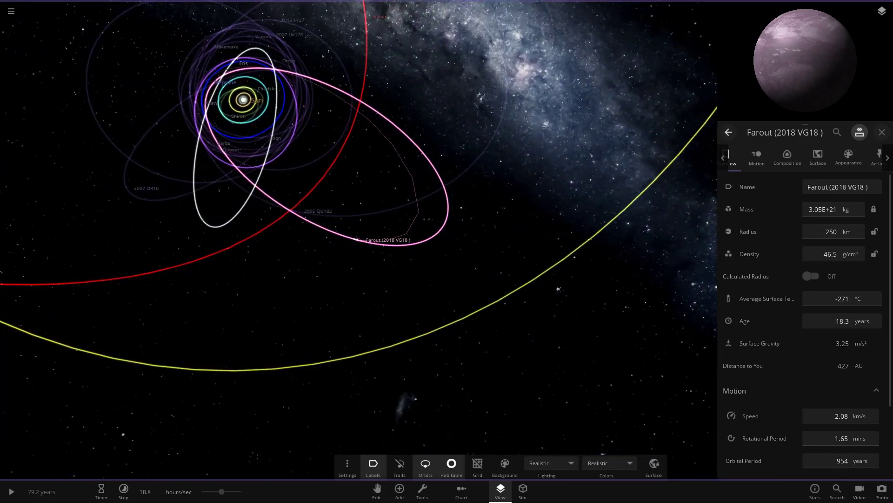
{"action": "left_click", "coordinate": [599, 418]}
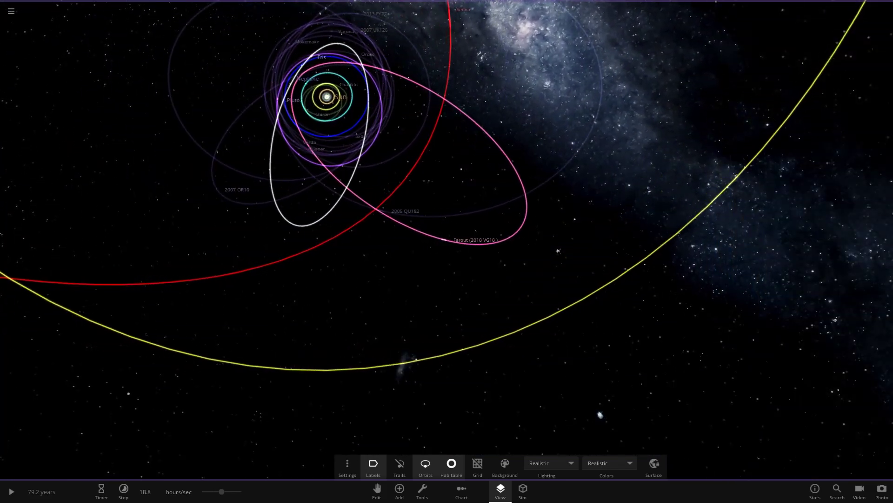
Center on the Sun, select Sedna, and examine its surface, red interface color and orbit.
{"action": "left_click", "coordinate": [342, 94]}
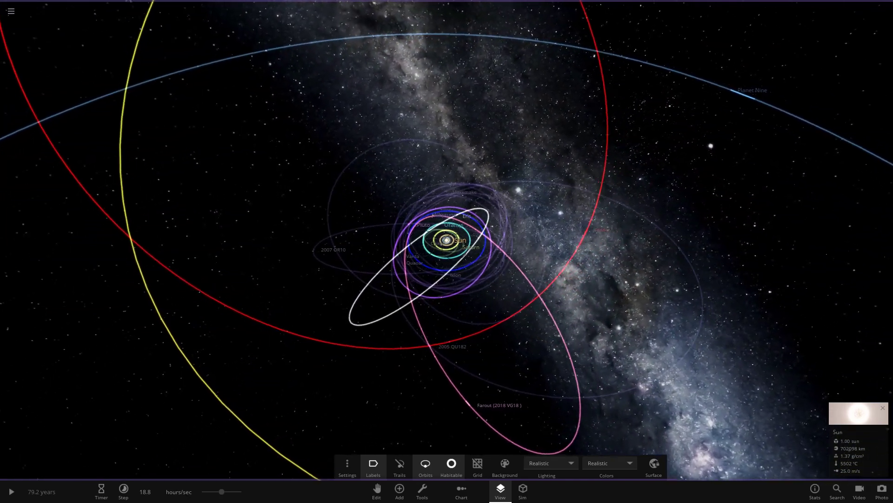
{"action": "left_click", "coordinate": [588, 233]}
{"action": "scroll", "coordinate": [588, 233], "scroll_direction": "up", "scroll_amount": 3}
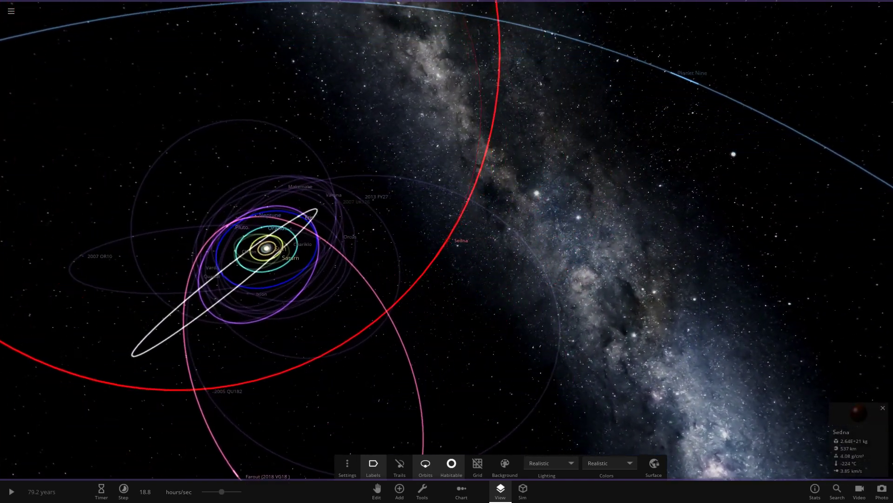
{"action": "left_click", "coordinate": [859, 414]}
{"action": "left_click", "coordinate": [812, 298]}
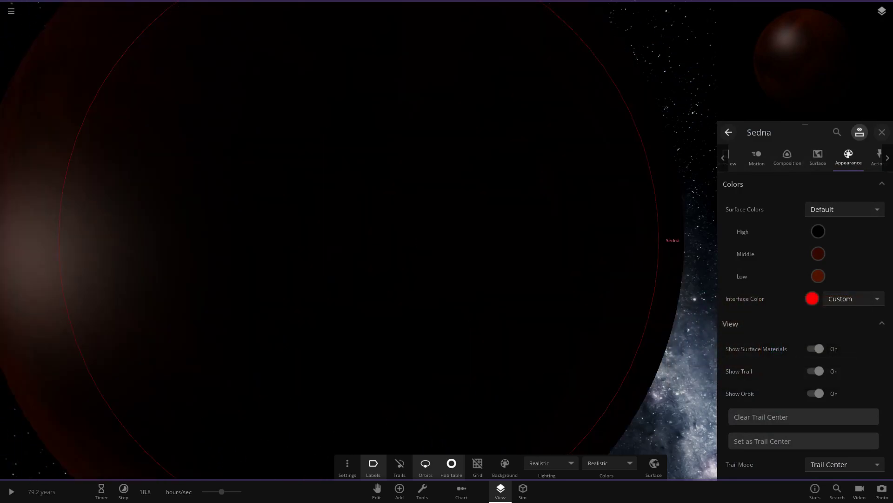
{"action": "scroll", "coordinate": [359, 240], "scroll_direction": "down", "scroll_amount": 10}
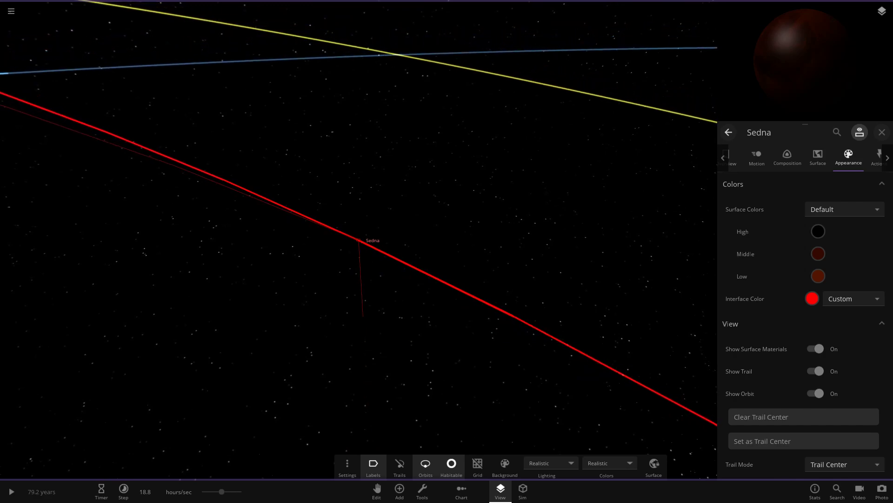
{"action": "right_click_drag", "start_coordinate": [359, 240], "coordinate": [307, 267]}
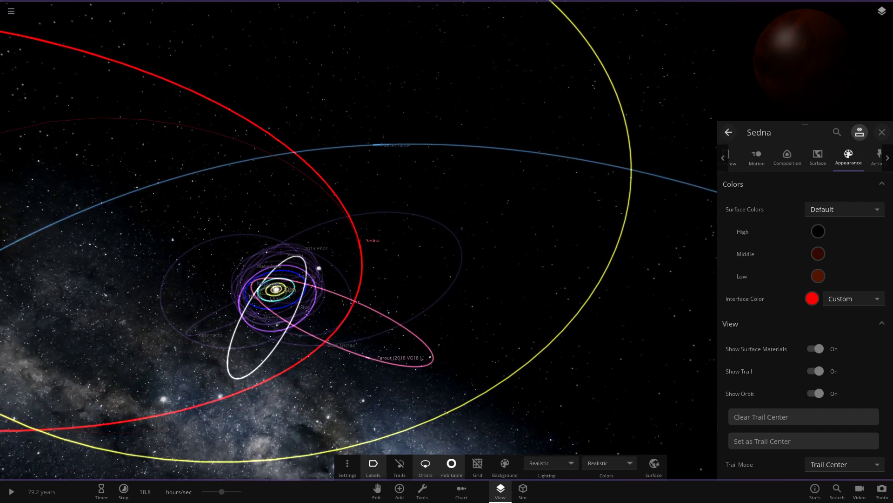
Read Sedna's overview properties and compare its orbit with those of the outermost objects.
{"action": "left_click", "coordinate": [735, 158]}
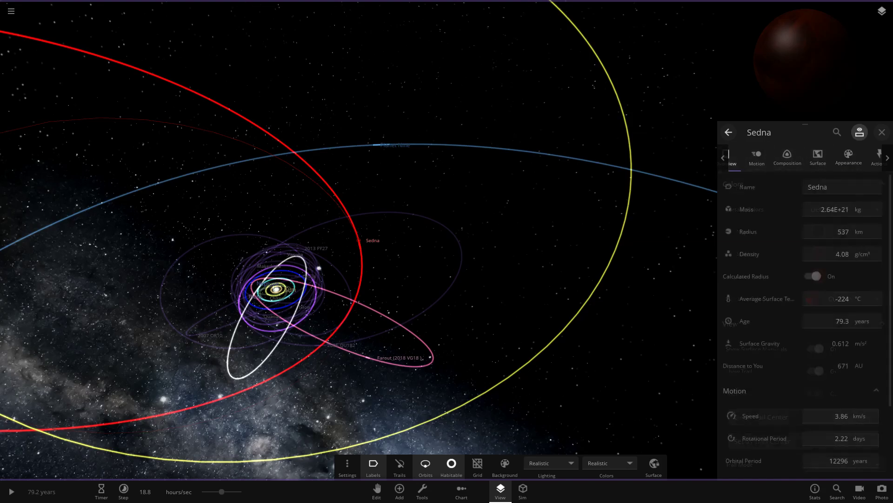
{"action": "scroll", "coordinate": [359, 241], "scroll_direction": "up", "scroll_amount": 4}
{"action": "scroll", "coordinate": [358, 240], "scroll_direction": "down", "scroll_amount": 5}
{"action": "right_click_drag", "start_coordinate": [359, 241], "coordinate": [270, 270]}
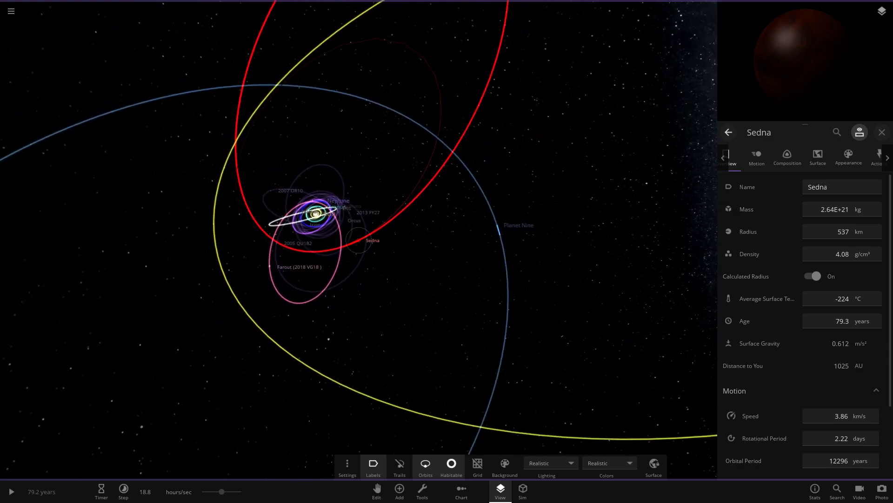
Select Planet Nine, set the view lighting to Studio, and examine its cloud bands up close.
{"action": "double_click", "coordinate": [436, 232]}
{"action": "scroll", "coordinate": [437, 232], "scroll_direction": "up", "scroll_amount": 8}
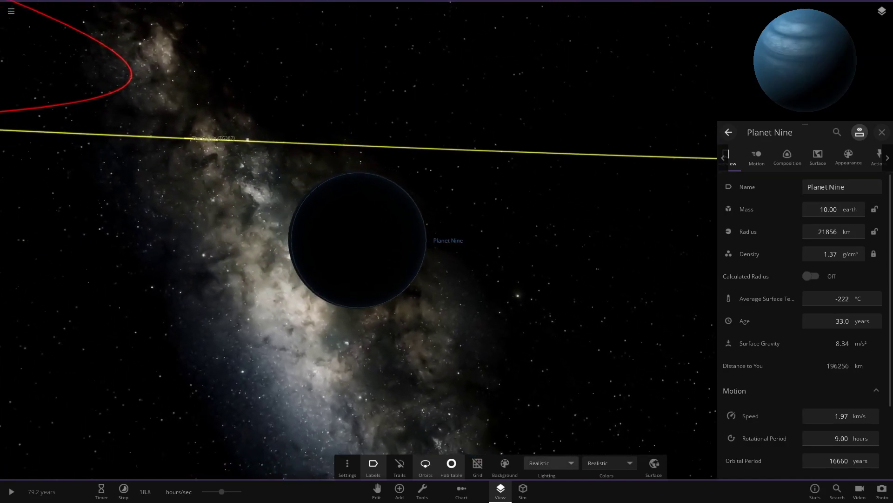
{"action": "left_click", "coordinate": [552, 463]}
{"action": "left_click", "coordinate": [551, 443]}
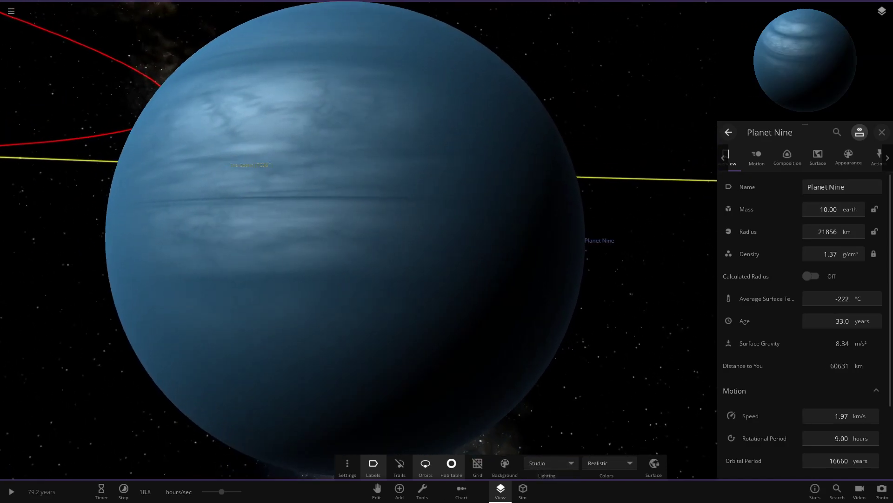
{"action": "scroll", "coordinate": [354, 239], "scroll_direction": "down", "scroll_amount": 2}
{"action": "right_click_drag", "start_coordinate": [354, 239], "coordinate": [386, 172]}
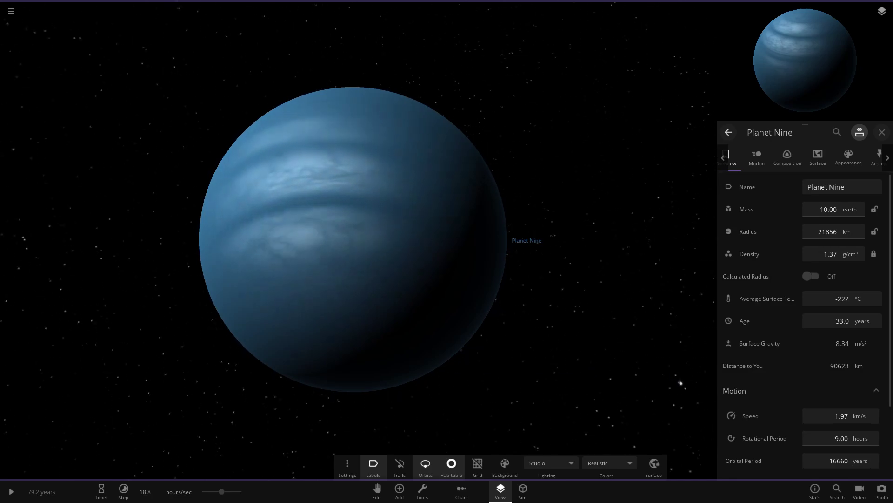
Look through Planet Nine's interface color and band colors in its appearance settings.
{"action": "left_click", "coordinate": [877, 157]}
{"action": "left_click", "coordinate": [849, 157]}
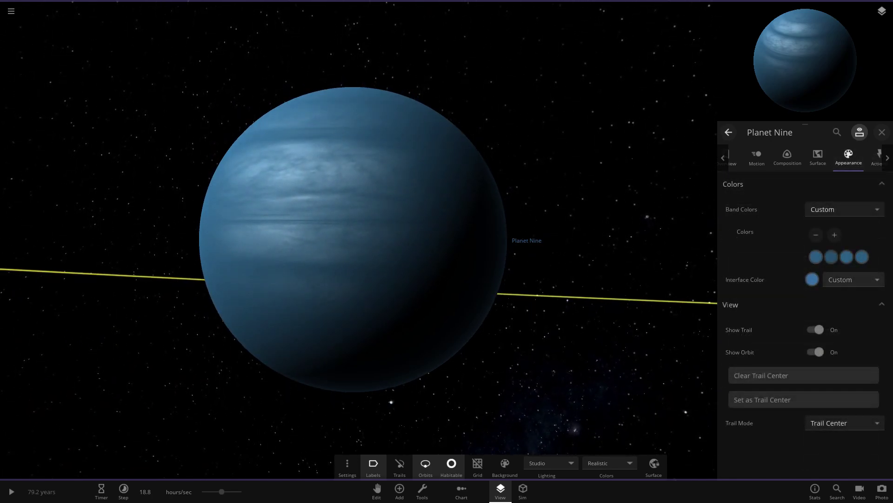
{"action": "left_click", "coordinate": [813, 279]}
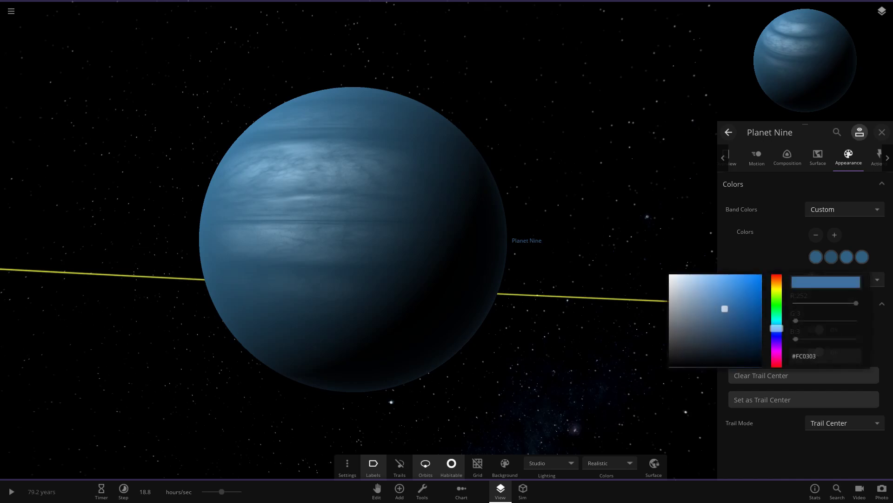
{"action": "left_click", "coordinate": [600, 232]}
{"action": "left_click_drag", "start_coordinate": [600, 232], "coordinate": [610, 326]}
{"action": "left_click", "coordinate": [816, 257]}
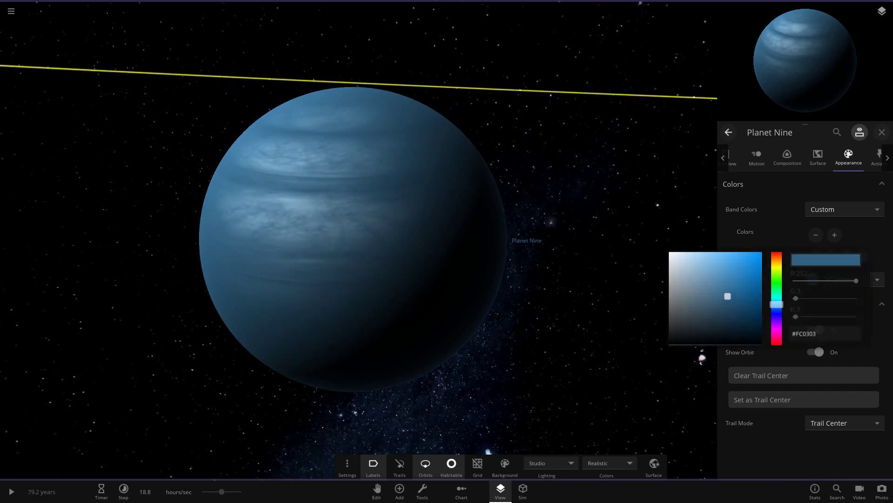
Examine Planet Nine's polar region and cloud bands from several angles.
{"action": "scroll", "coordinate": [357, 239], "scroll_direction": "down", "scroll_amount": 6}
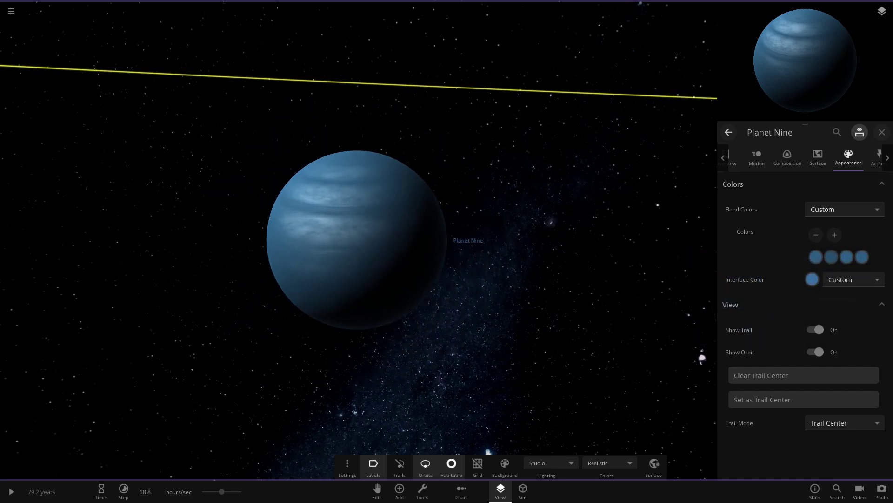
{"action": "left_click_drag", "start_coordinate": [357, 279], "coordinate": [357, 209]}
{"action": "right_click_drag", "start_coordinate": [357, 209], "coordinate": [384, 312]}
{"action": "scroll", "coordinate": [358, 240], "scroll_direction": "up", "scroll_amount": 5}
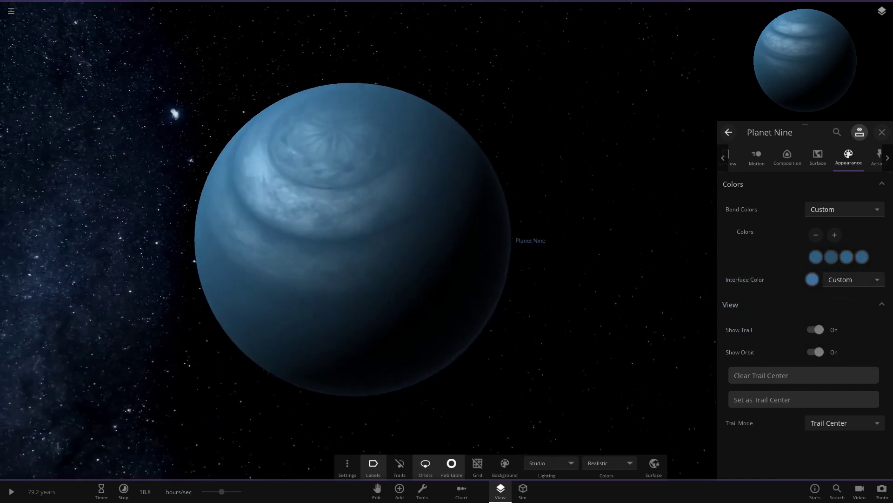
View Planet Nine's full orbit around the system and read its overview properties.
{"action": "scroll", "coordinate": [357, 239], "scroll_direction": "down", "scroll_amount": 10}
{"action": "left_click", "coordinate": [882, 132]}
{"action": "scroll", "coordinate": [447, 240], "scroll_direction": "down", "scroll_amount": 5}
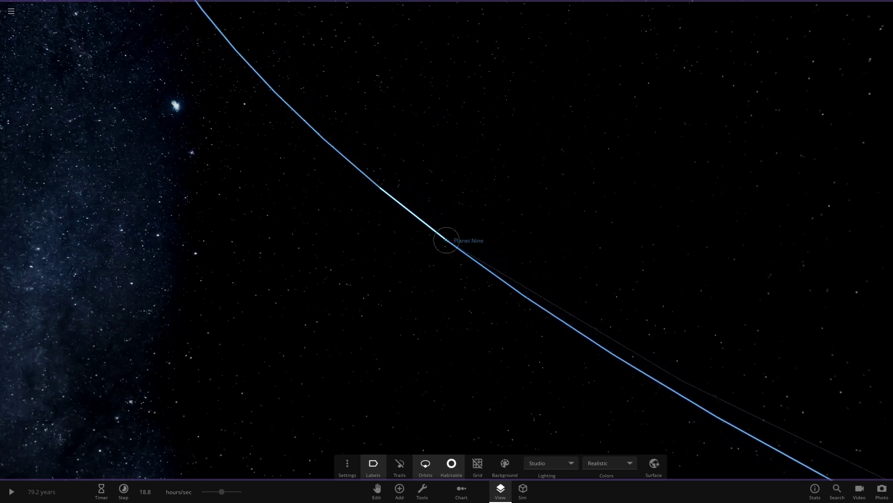
{"action": "scroll", "coordinate": [447, 240], "scroll_direction": "down", "scroll_amount": 10}
{"action": "left_click", "coordinate": [447, 240]}
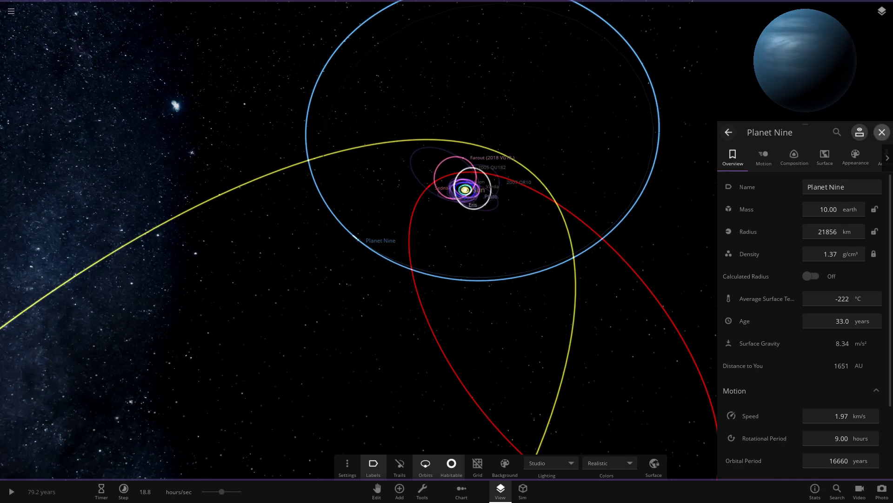
{"action": "left_click", "coordinate": [882, 133]}
{"action": "scroll", "coordinate": [446, 240], "scroll_direction": "down", "scroll_amount": 4}
{"action": "right_click_drag", "start_coordinate": [446, 251], "coordinate": [544, 228]}
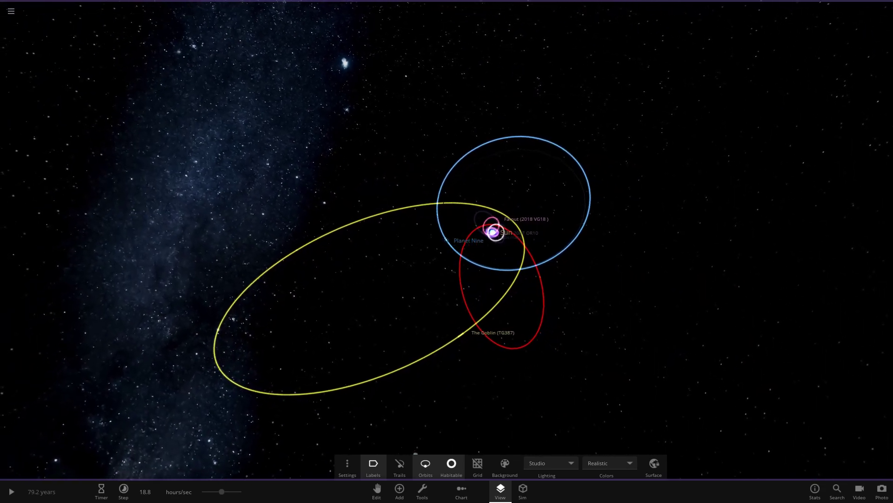
Select The Goblin (TG387) and examine it up close beside its yellow orbit line.
{"action": "double_click", "coordinate": [463, 334]}
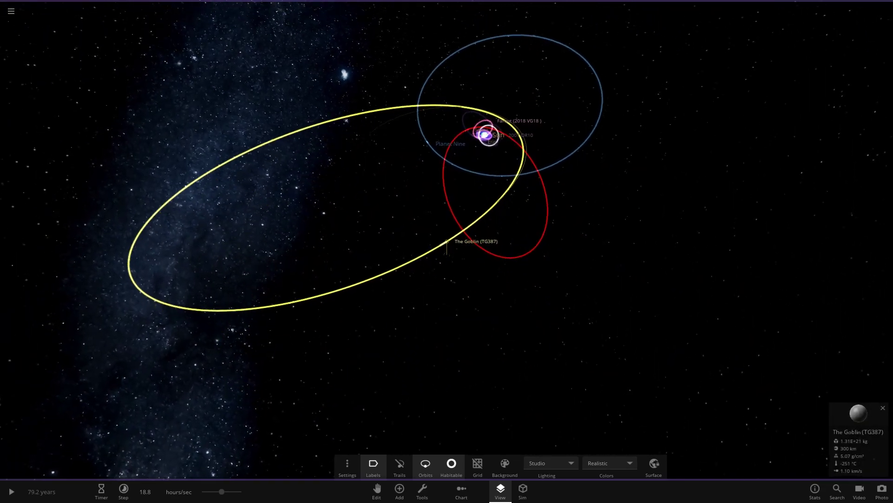
{"action": "scroll", "coordinate": [446, 240], "scroll_direction": "up", "scroll_amount": 3}
{"action": "scroll", "coordinate": [447, 241], "scroll_direction": "down", "scroll_amount": 1}
{"action": "scroll", "coordinate": [447, 240], "scroll_direction": "up", "scroll_amount": 3}
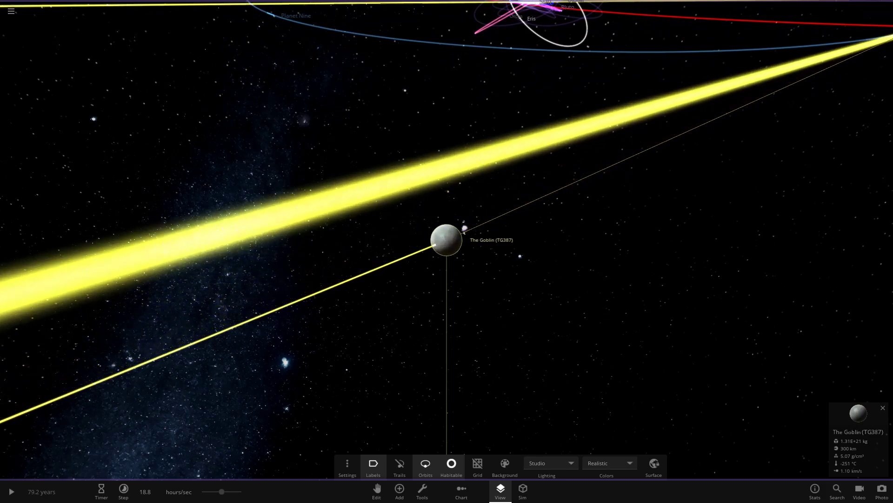
{"action": "scroll", "coordinate": [447, 240], "scroll_direction": "down", "scroll_amount": 4}
{"action": "right_click_drag", "start_coordinate": [447, 240], "coordinate": [261, 242]}
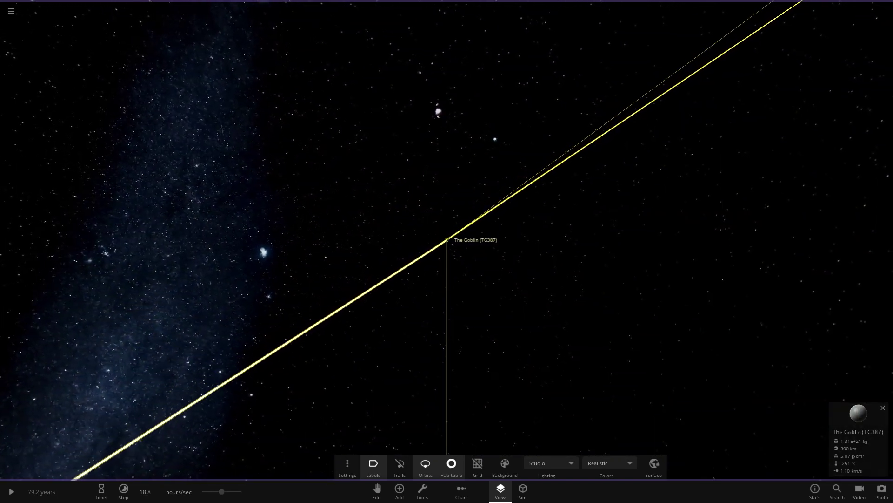
Open and close The Goblin's properties and view its entire orbit relative to Sedna and Planet Nine.
{"action": "left_click", "coordinate": [859, 414]}
{"action": "left_click", "coordinate": [882, 132]}
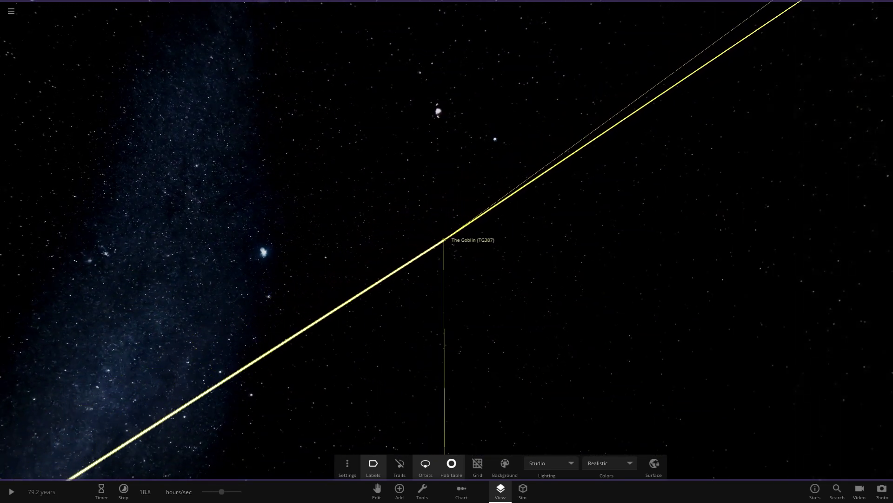
{"action": "right_click_drag", "start_coordinate": [539, 251], "coordinate": [214, 277]}
{"action": "scroll", "coordinate": [447, 240], "scroll_direction": "down", "scroll_amount": 10}
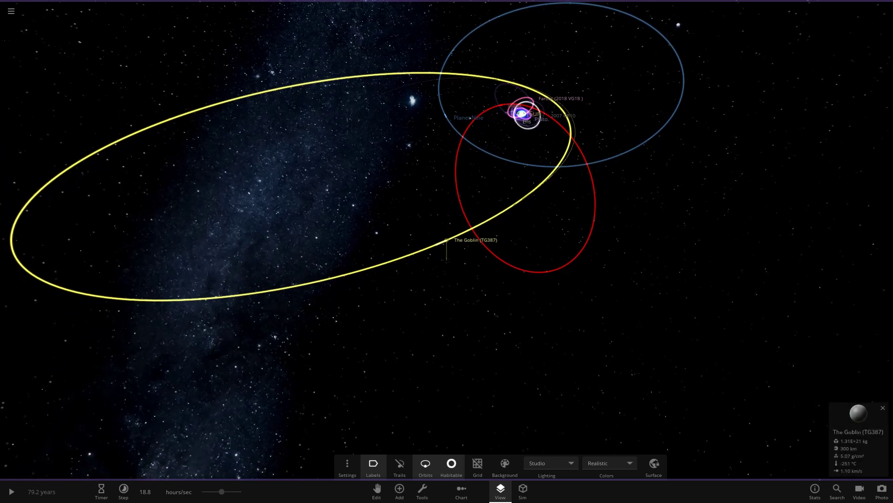
Check The Goblin's surface and interface colors in its appearance settings and return the view to the Sun.
{"action": "left_click", "coordinate": [858, 418]}
{"action": "left_click", "coordinate": [855, 157]}
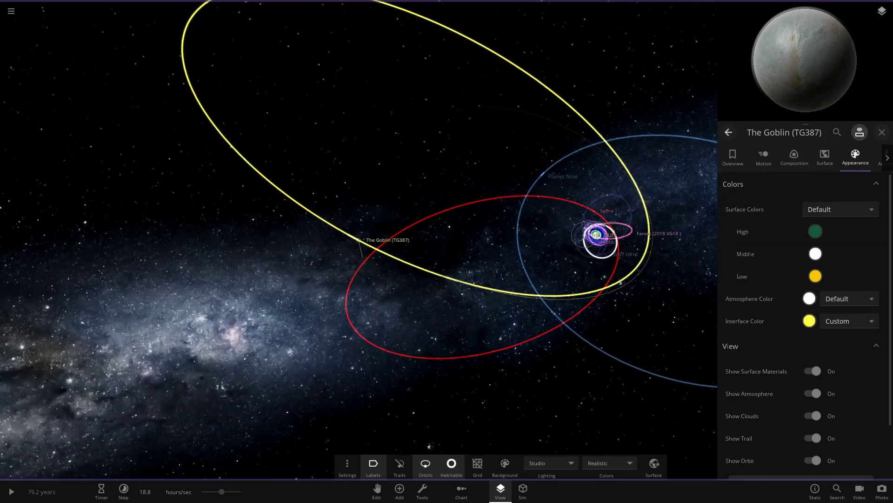
{"action": "left_click", "coordinate": [594, 235]}
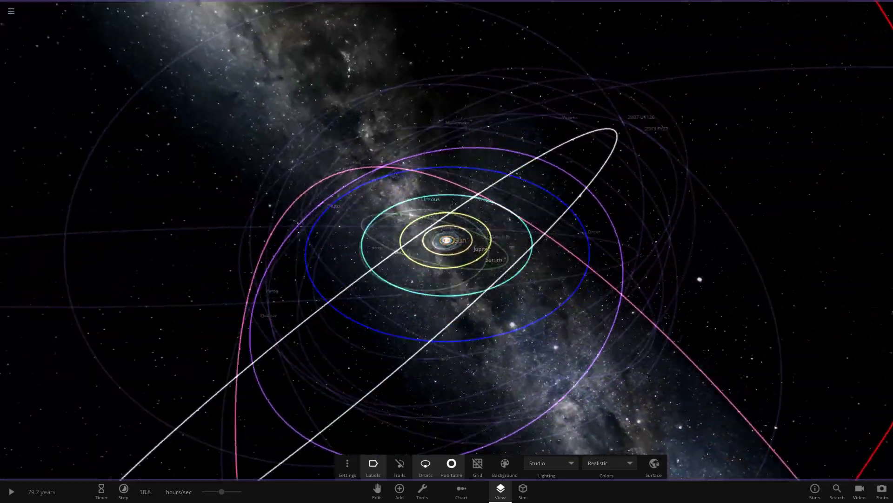
Hide the habitable zone around the Sun and view the planets' orbits without it.
{"action": "scroll", "coordinate": [446, 240], "scroll_direction": "up", "scroll_amount": 5}
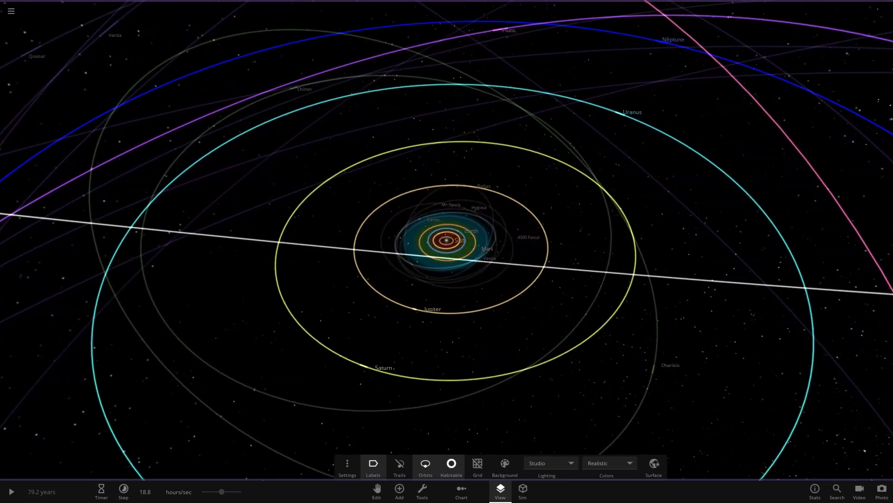
{"action": "left_click", "coordinate": [451, 467]}
{"action": "scroll", "coordinate": [447, 240], "scroll_direction": "up", "scroll_amount": 2}
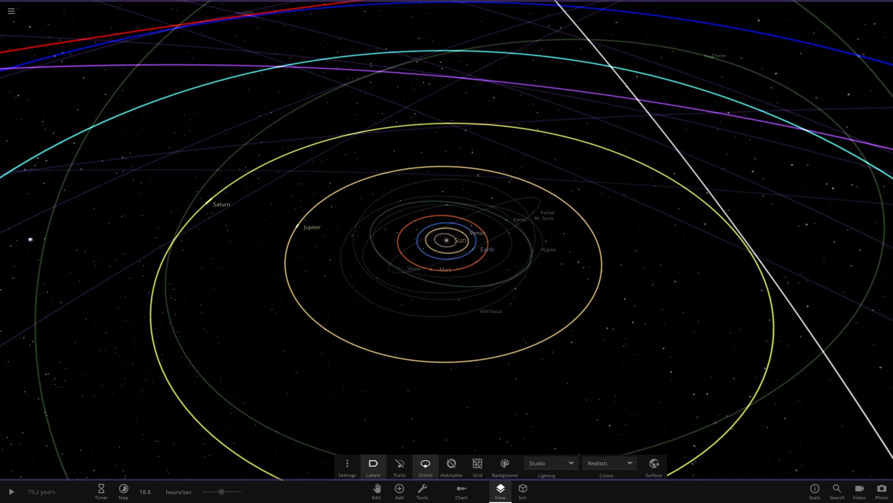
{"action": "scroll", "coordinate": [446, 240], "scroll_direction": "down", "scroll_amount": 10}
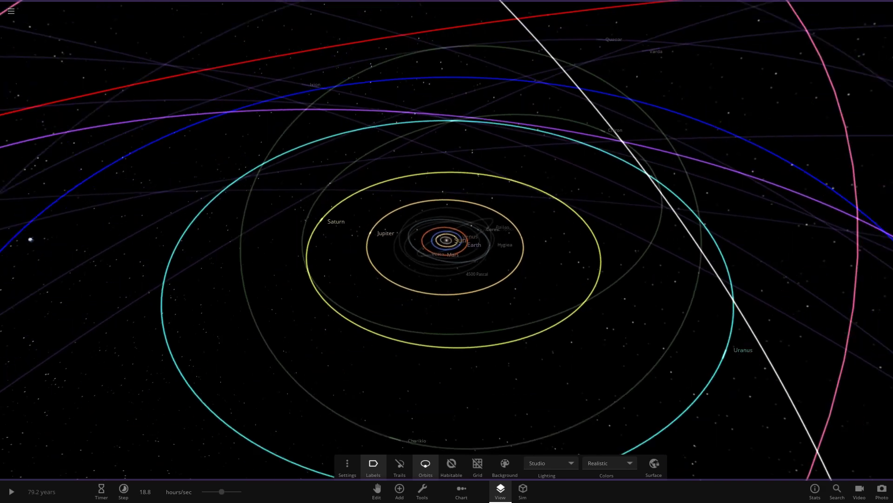
{"action": "right_click_drag", "start_coordinate": [447, 240], "coordinate": [386, 289]}
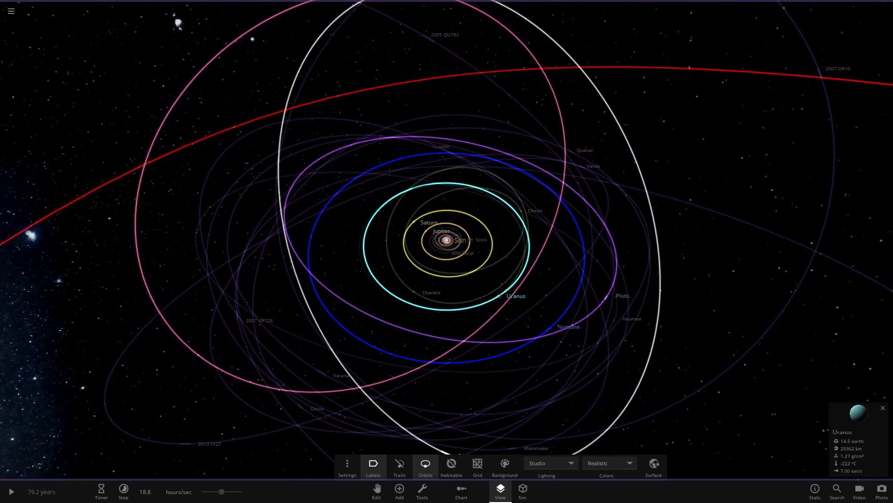
Check Neptune's surface and interface colors in its appearance settings and close its properties.
{"action": "left_click", "coordinate": [499, 296]}
{"action": "left_click", "coordinate": [451, 327]}
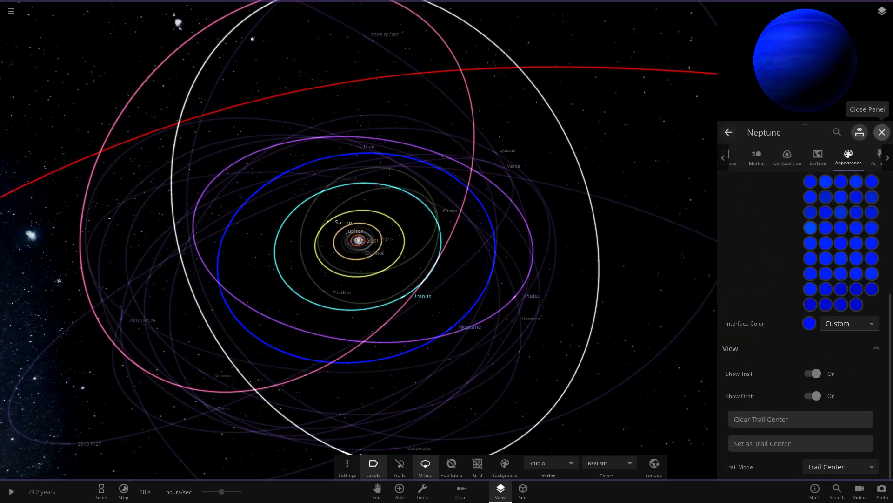
{"action": "left_click", "coordinate": [882, 132]}
Examine the distant orbits of Sedna and Farout around the system and the closer orbits between Jupiter and Neptune.
{"action": "scroll", "coordinate": [447, 252], "scroll_direction": "down", "scroll_amount": 8}
{"action": "right_click_drag", "start_coordinate": [447, 251], "coordinate": [214, 259]}
{"action": "scroll", "coordinate": [214, 258], "scroll_direction": "up", "scroll_amount": 2}
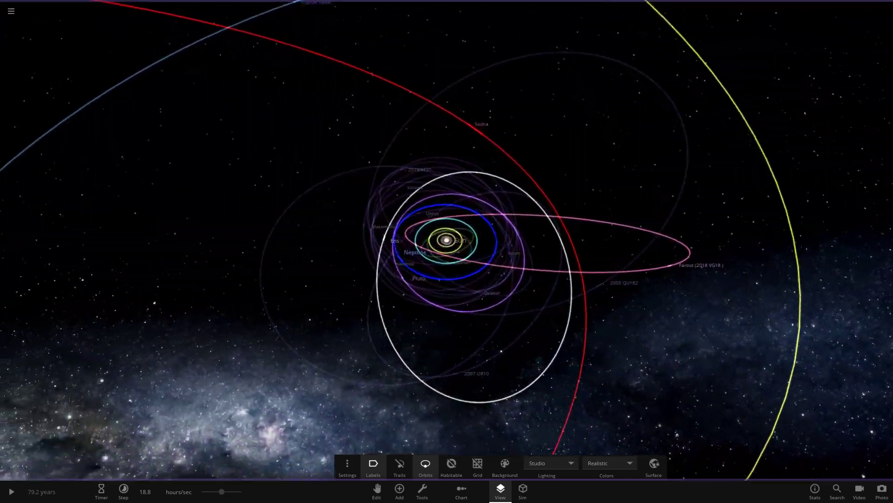
{"action": "scroll", "coordinate": [1, 252], "scroll_direction": "up", "scroll_amount": 12}
{"action": "right_click_drag", "start_coordinate": [1, 252], "coordinate": [275, 335]}
{"action": "scroll", "coordinate": [275, 335], "scroll_direction": "down", "scroll_amount": 4}
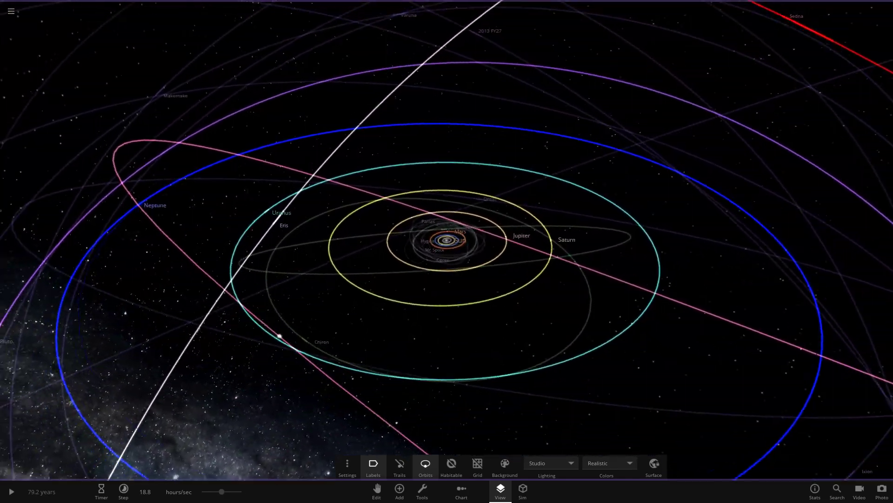
{"action": "right_click_drag", "start_coordinate": [447, 252], "coordinate": [298, 242]}
Look over the saved simulations in My Sims without loading one and view the planetary orbits from several angles.
{"action": "left_click", "coordinate": [11, 12]}
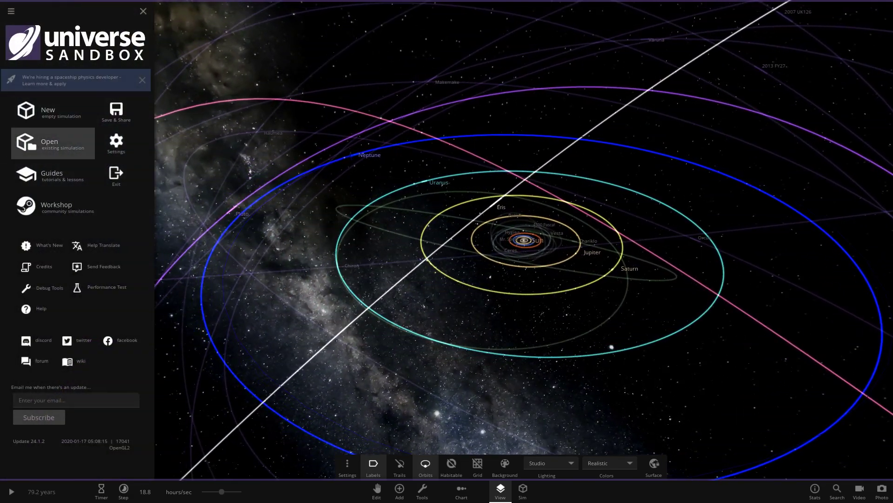
{"action": "left_click", "coordinate": [53, 143]}
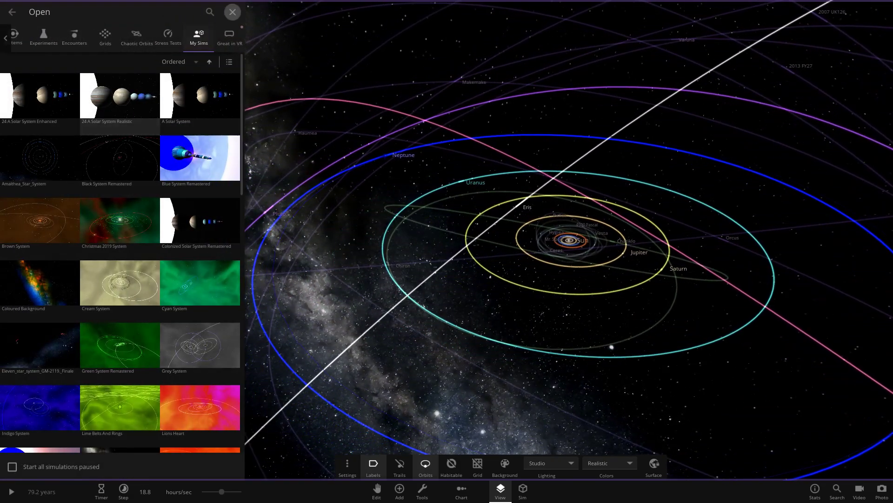
{"action": "left_click", "coordinate": [232, 12]}
{"action": "right_click_drag", "start_coordinate": [447, 251], "coordinate": [288, 279]}
{"action": "right_click_drag", "start_coordinate": [447, 252], "coordinate": [358, 252]}
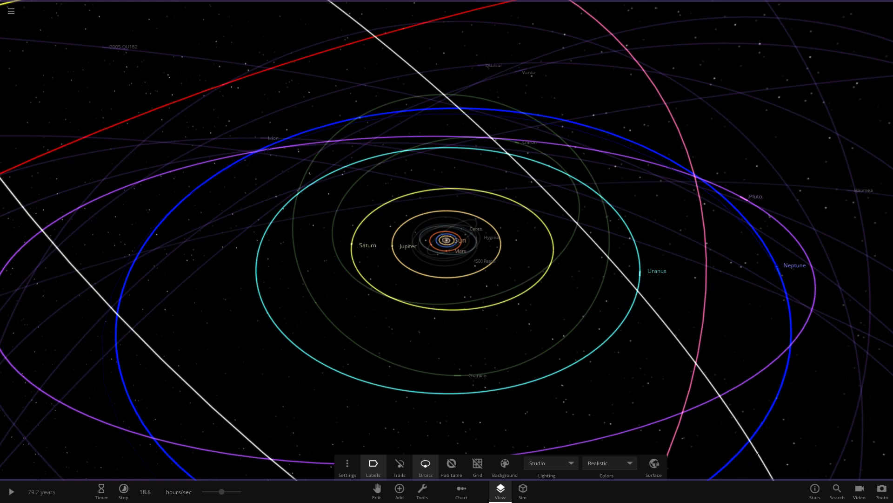
{"action": "left_click_drag", "start_coordinate": [558, 279], "coordinate": [349, 258]}
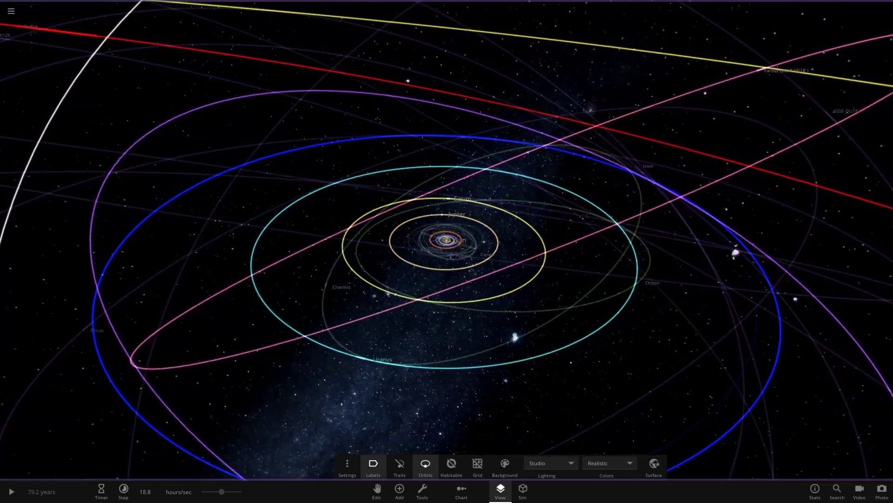